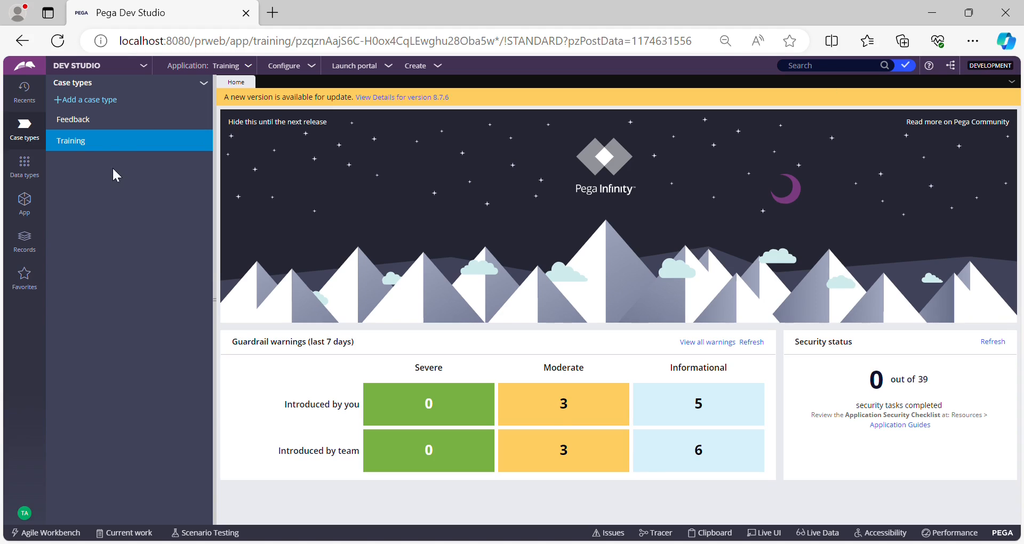
# Open the Training case type to view its case life cycle.
pyautogui.click(74, 143)
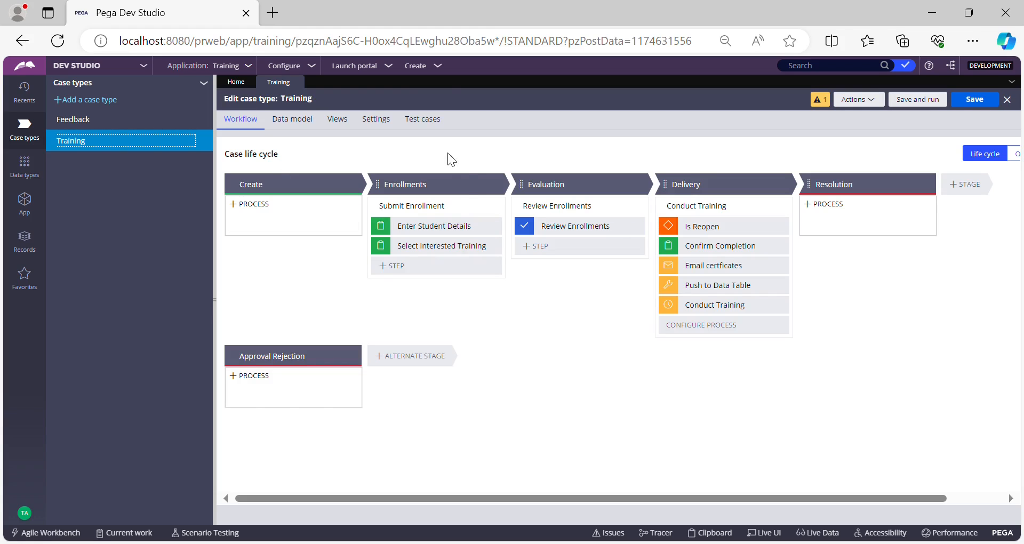
pyautogui.click(440, 184)
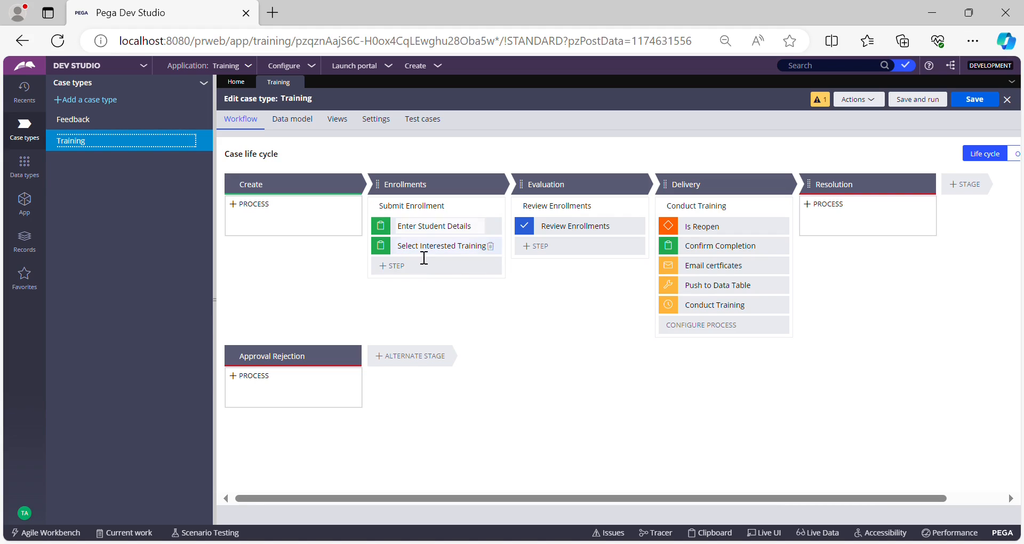
# Create a new Training case.
pyautogui.click(429, 67)
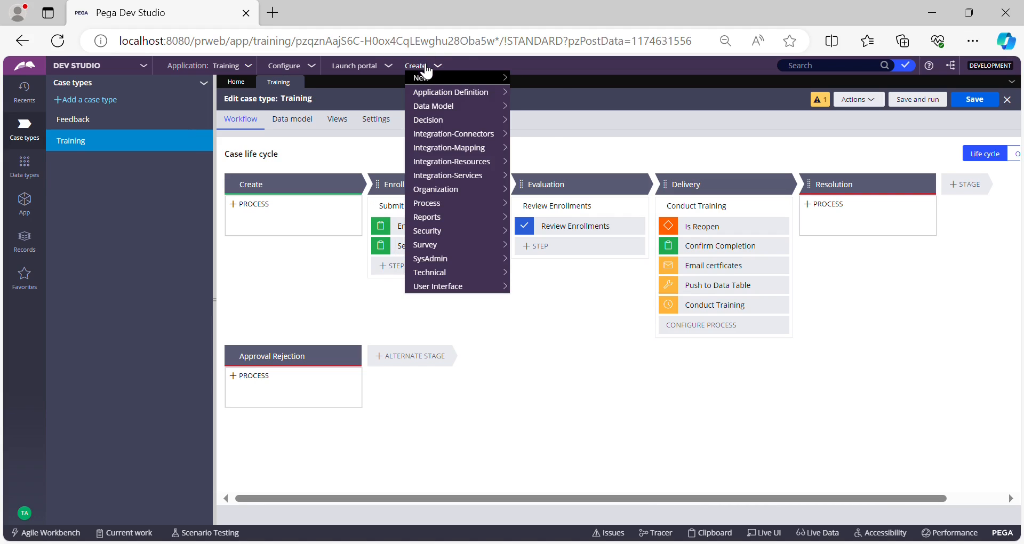
pyautogui.moveTo(495, 80)
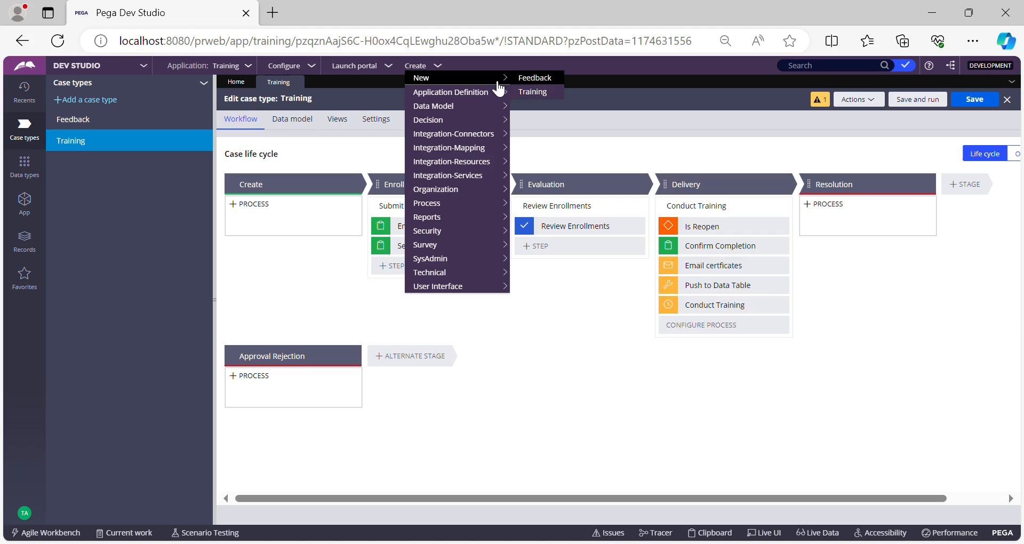
pyautogui.click(533, 92)
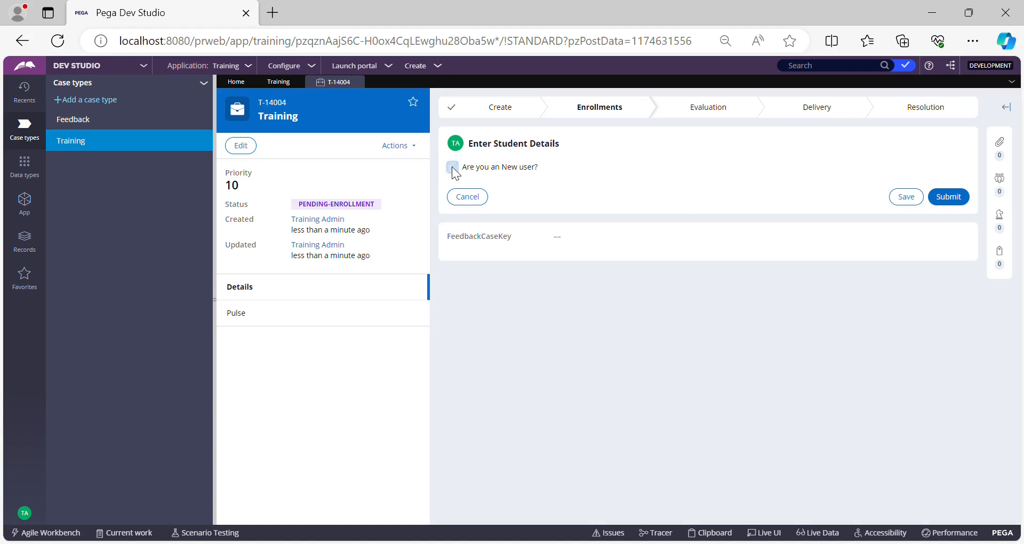
# Mark the applicant as a new user and enter the student's name, location Pune and age 26.
pyautogui.click(452, 168)
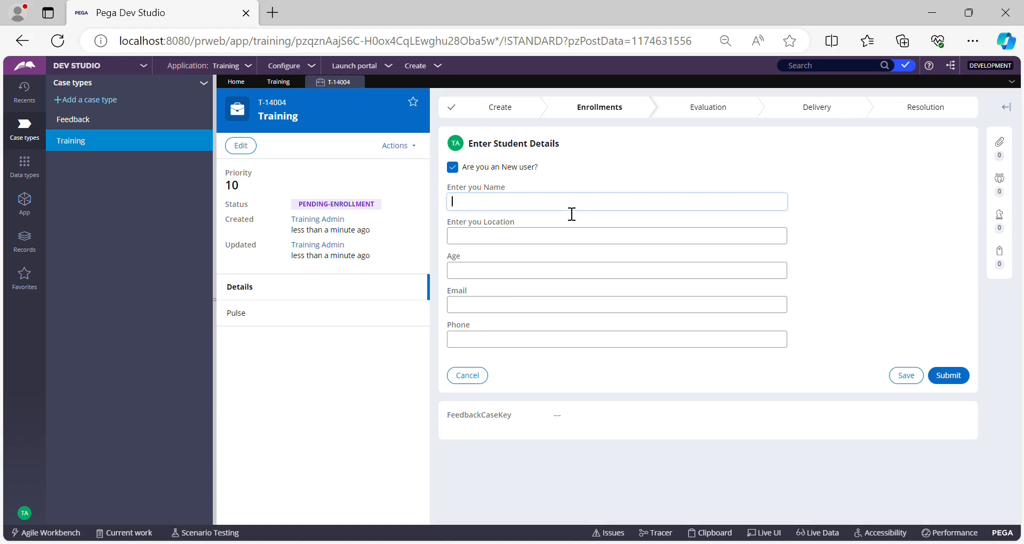
pyautogui.write('Param')
pyautogui.click(559, 235)
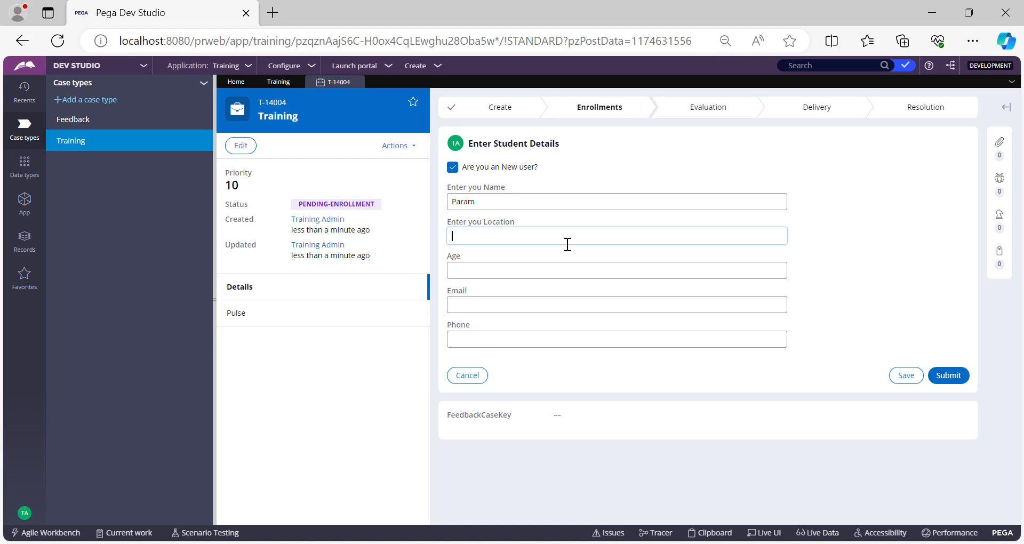
pyautogui.write('Pune')
pyautogui.click(559, 270)
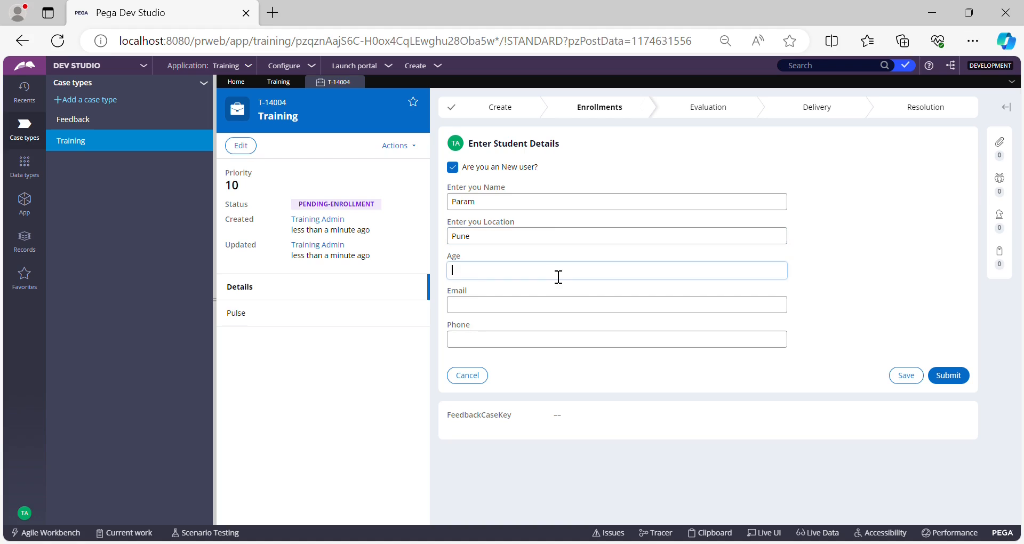
pyautogui.write('26')
# Fill in the student's e-mail and phone number and submit the student details.
pyautogui.click(531, 304)
pyautogui.write('y@y')
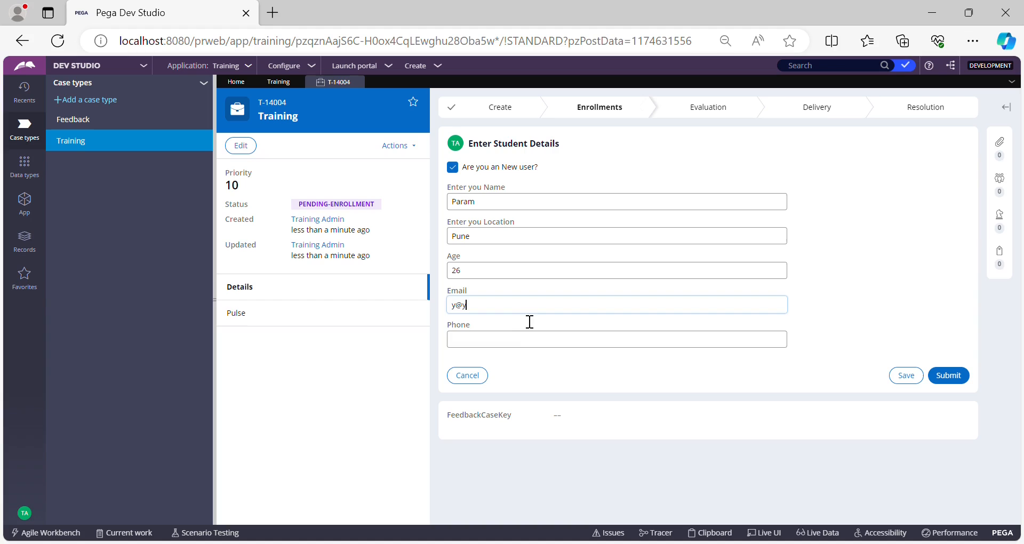
pyautogui.click(521, 350)
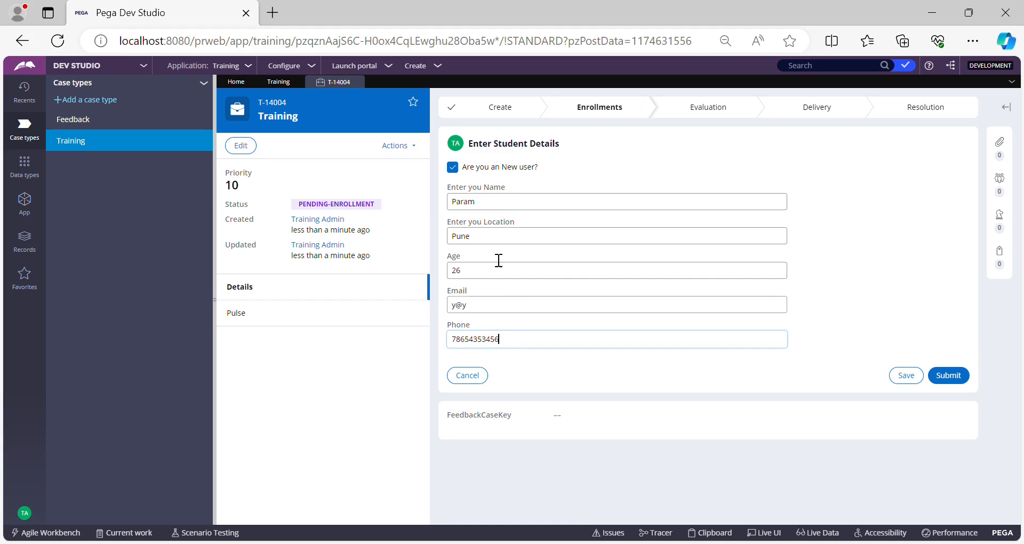
pyautogui.click(948, 376)
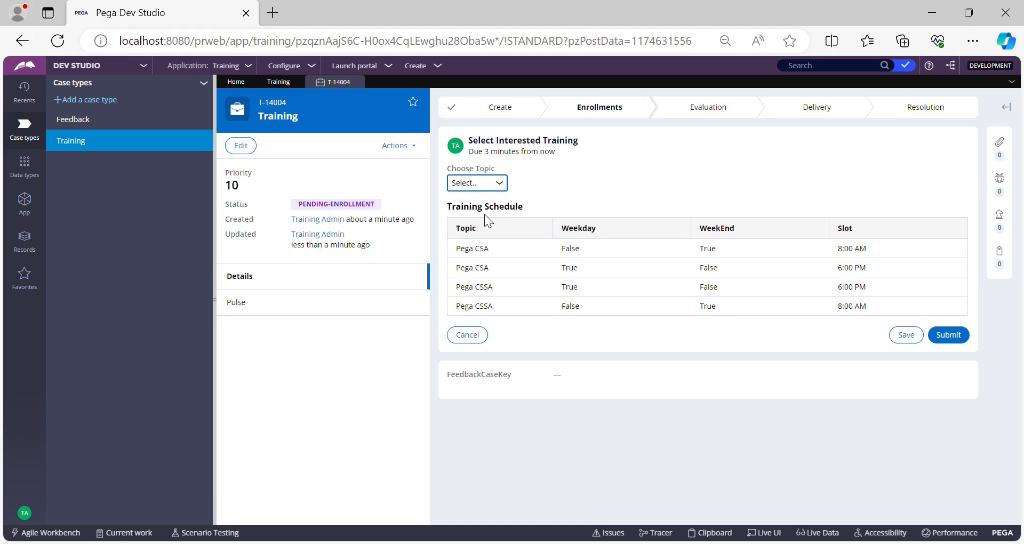
# Choose the Pega CSA topic and select the first training schedule row.
pyautogui.click(477, 212)
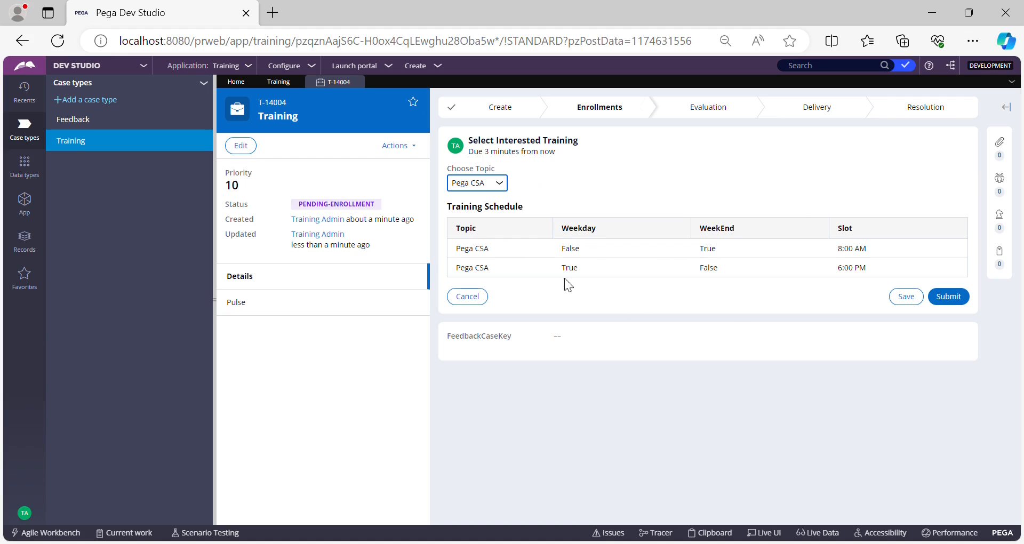
pyautogui.click(587, 258)
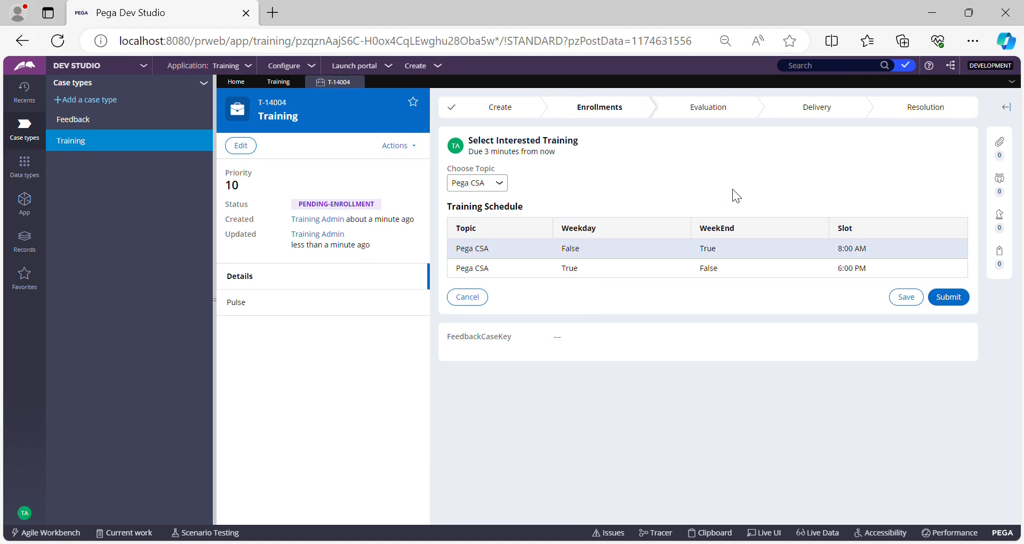
# Inspect the StudentDetails page under pyWorkPage in the Clipboard viewer.
pyautogui.press('Tab')
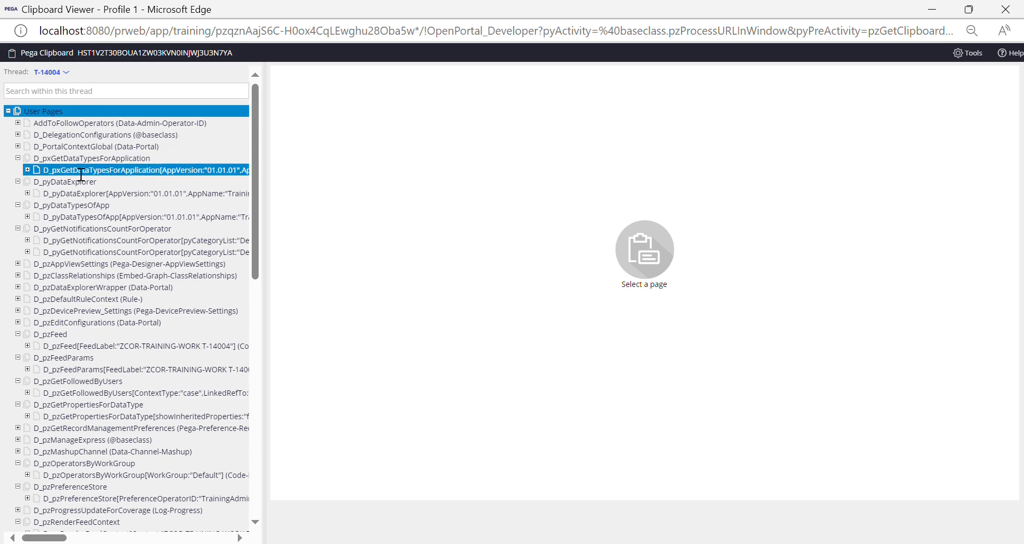
pyautogui.scroll(-4, 82, 190)
pyautogui.scroll(-6, 82, 190)
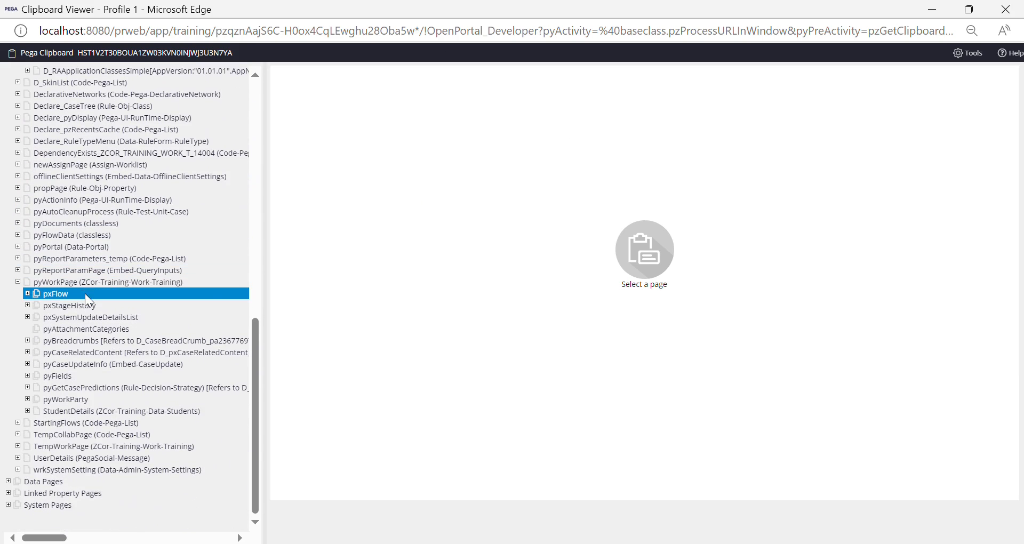
pyautogui.click(95, 283)
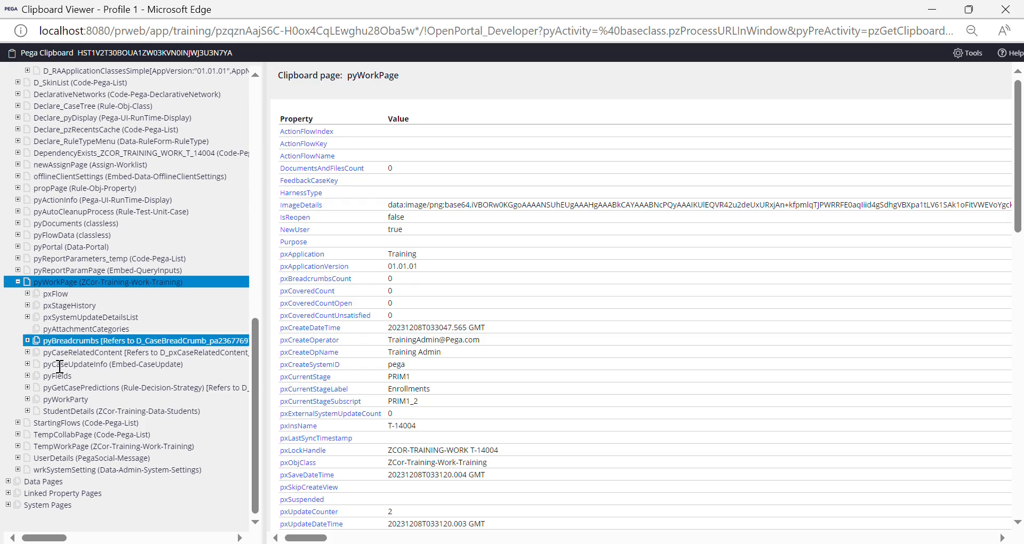
pyautogui.click(62, 413)
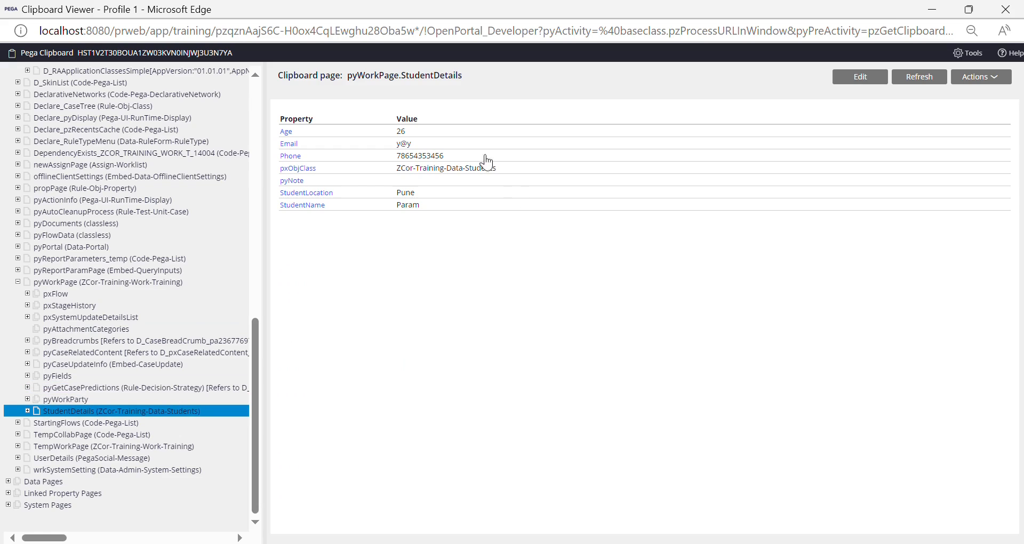
pyautogui.moveTo(401, 77); pyautogui.dragTo(470, 81)
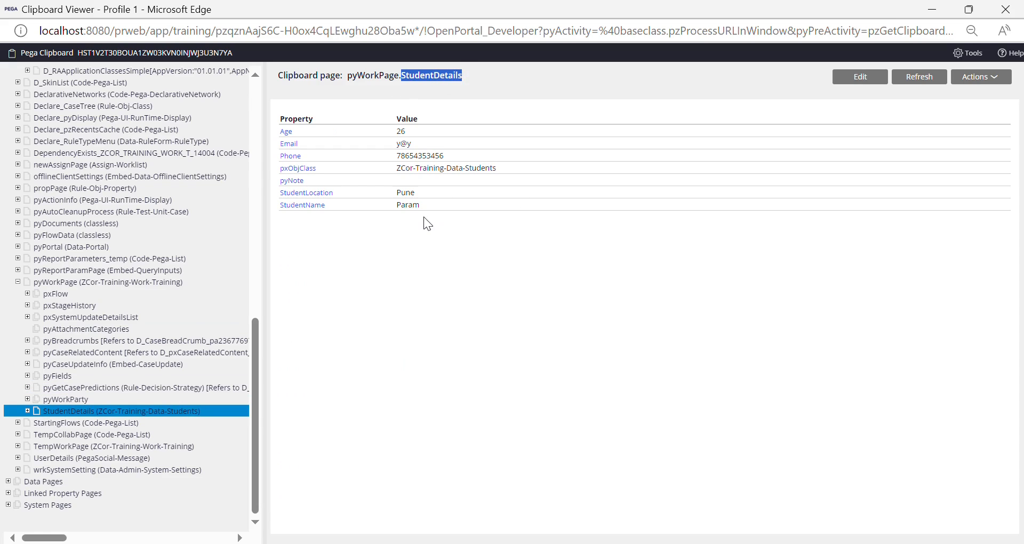
pyautogui.moveTo(280, 116); pyautogui.dragTo(423, 192)
pyautogui.click(468, 229)
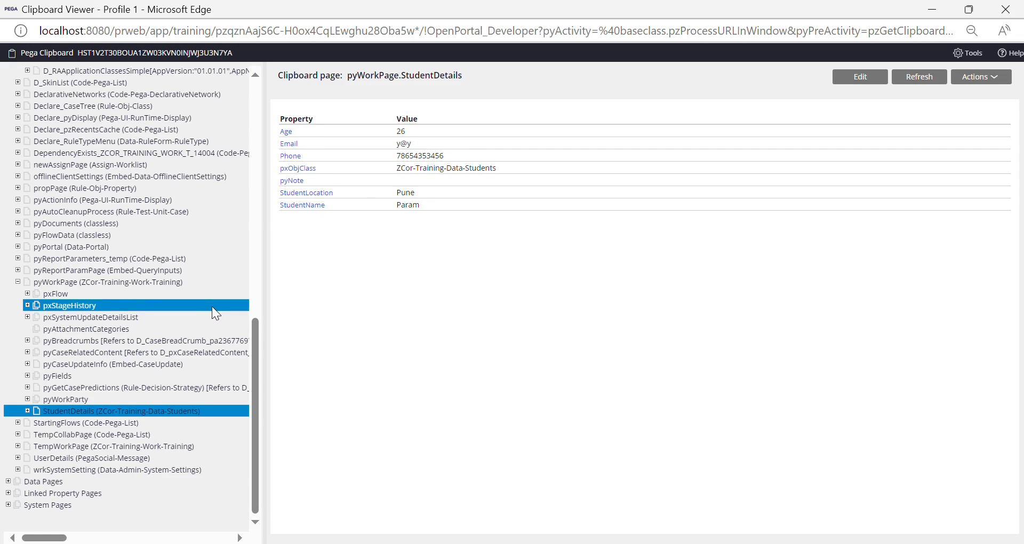
pyautogui.click(29, 410)
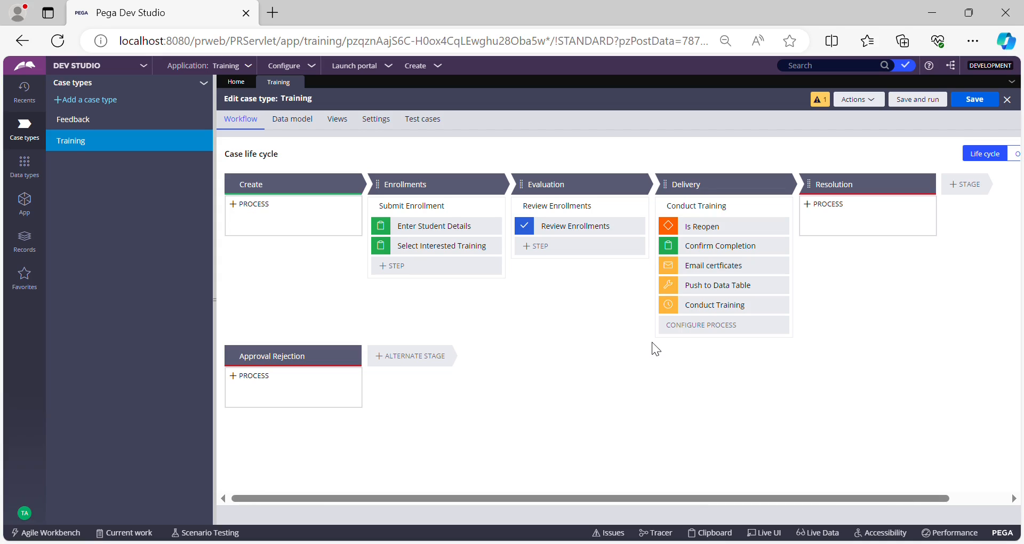
# Open the SelectInterestedTraining section through the Submit Enrollment flow's connector and its flow action.
pyautogui.click(476, 213)
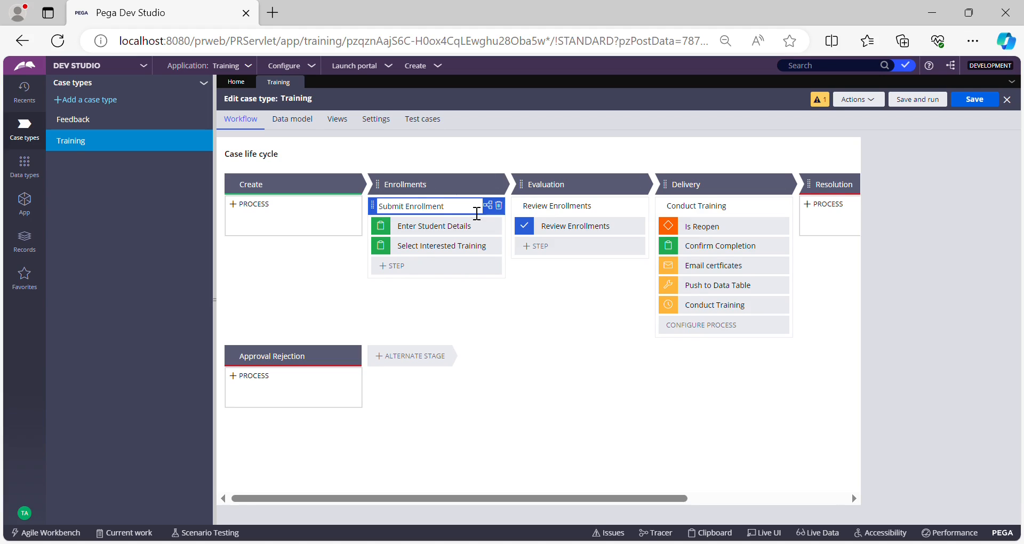
pyautogui.click(894, 221)
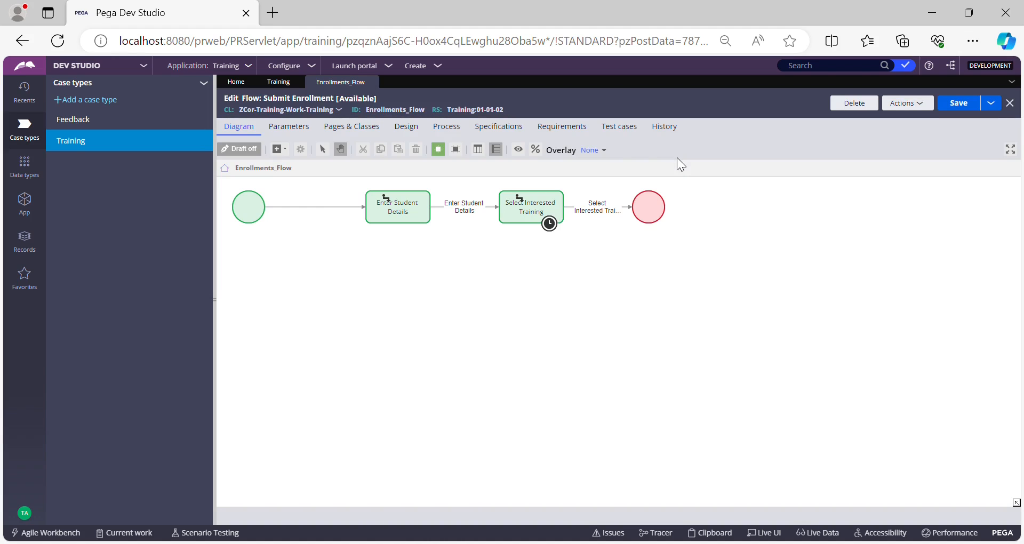
pyautogui.doubleClick(605, 216)
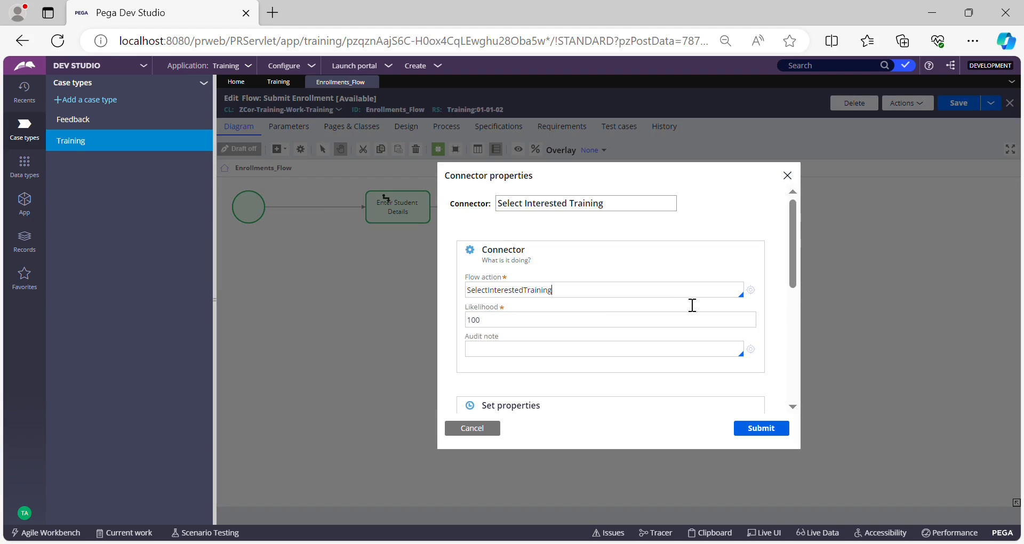
pyautogui.click(751, 290)
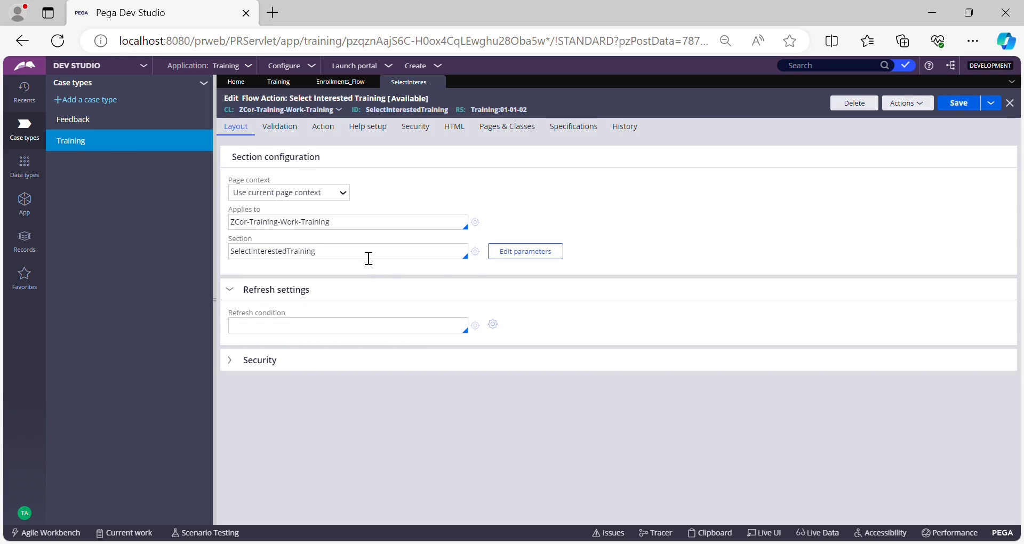
pyautogui.click(369, 258)
pyautogui.click(475, 252)
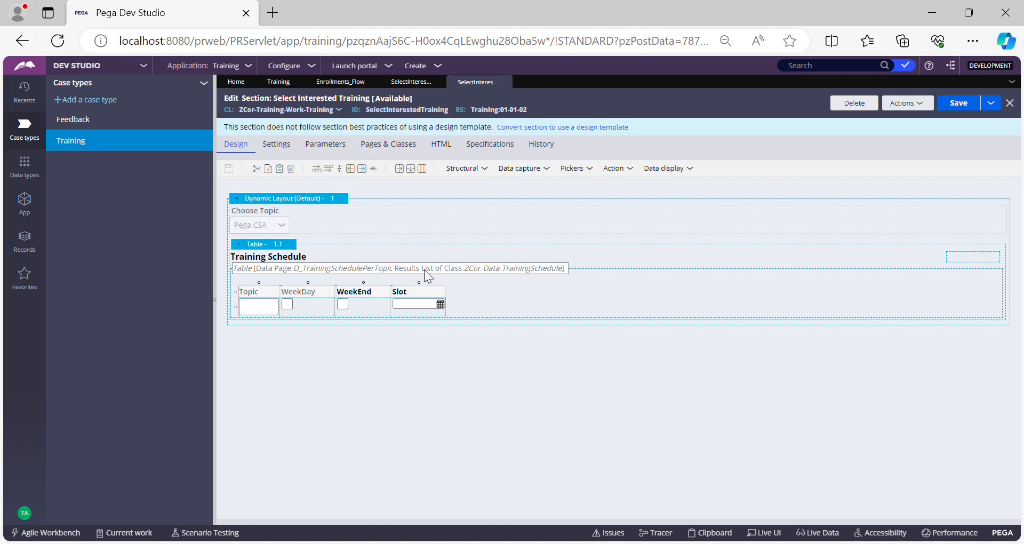
# Add a Run Data Transform action using CopySelectedTrainingSchedule to the Training Schedule table's Click action set.
pyautogui.click(297, 247)
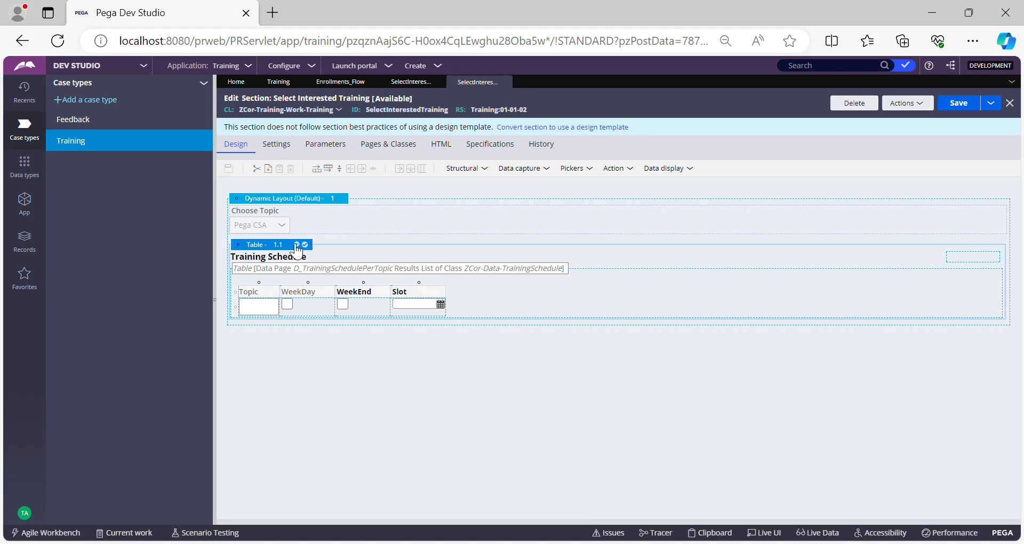
pyautogui.doubleClick(520, 249)
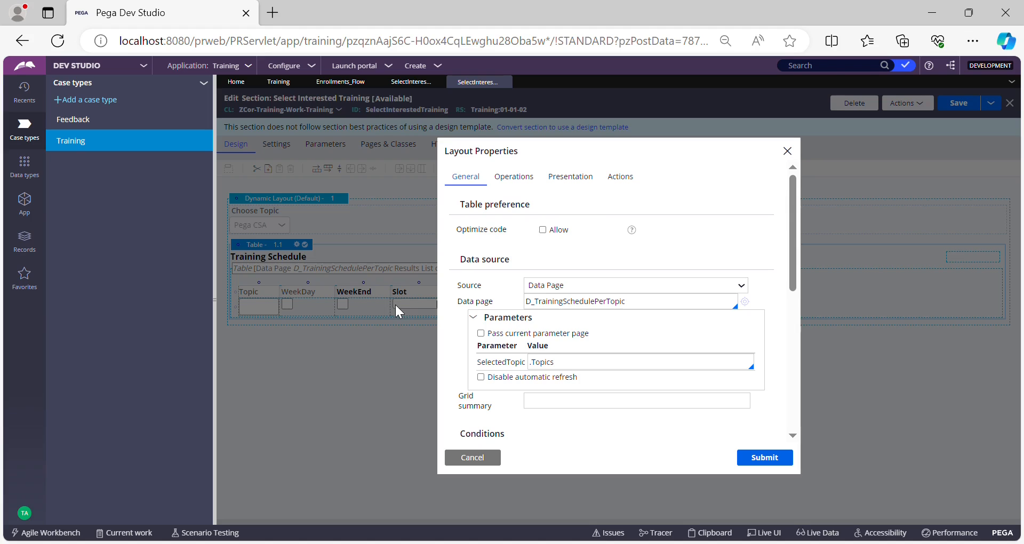
pyautogui.click(619, 180)
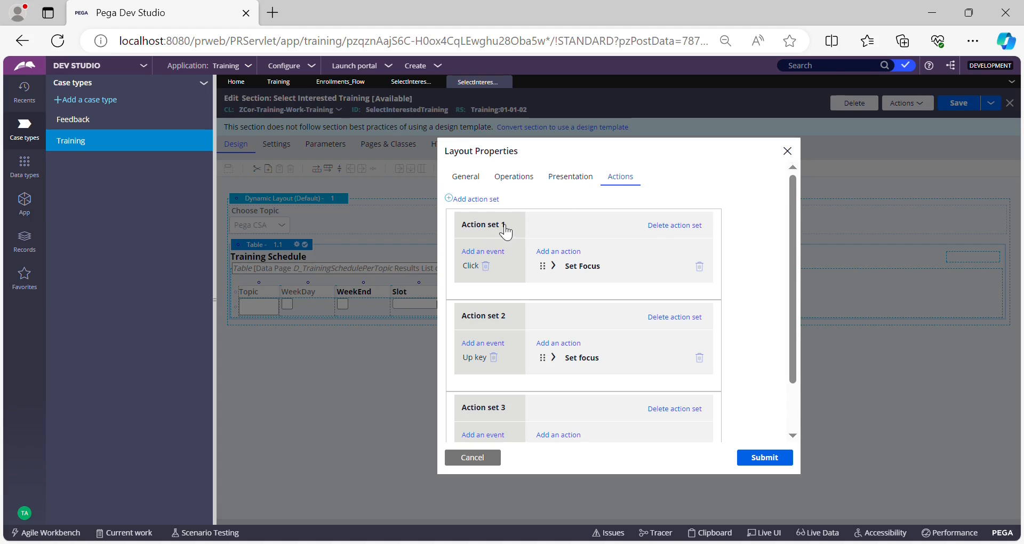
pyautogui.scroll(-2, 493, 255)
pyautogui.scroll(2, 491, 258)
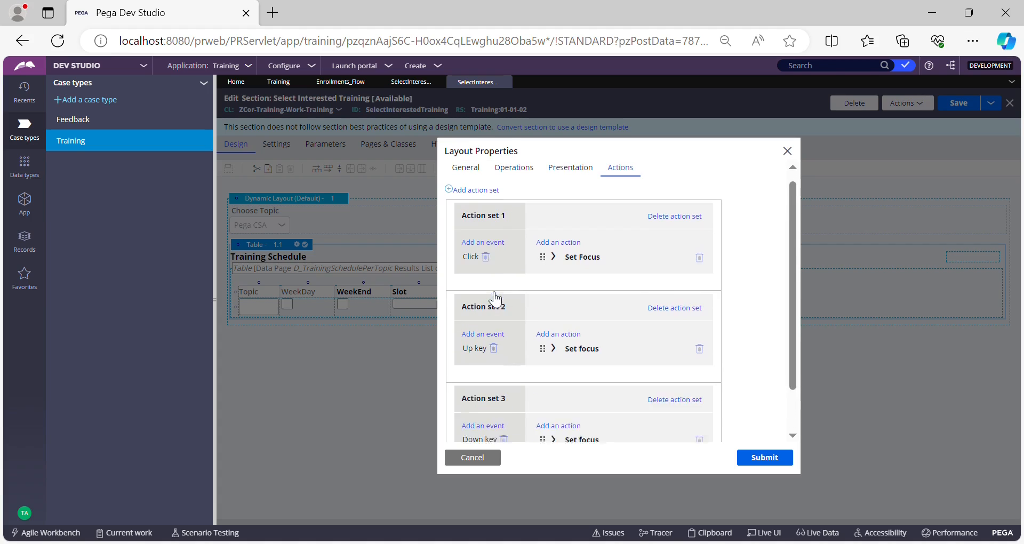
pyautogui.scroll(-2, 473, 361)
pyautogui.scroll(2, 523, 267)
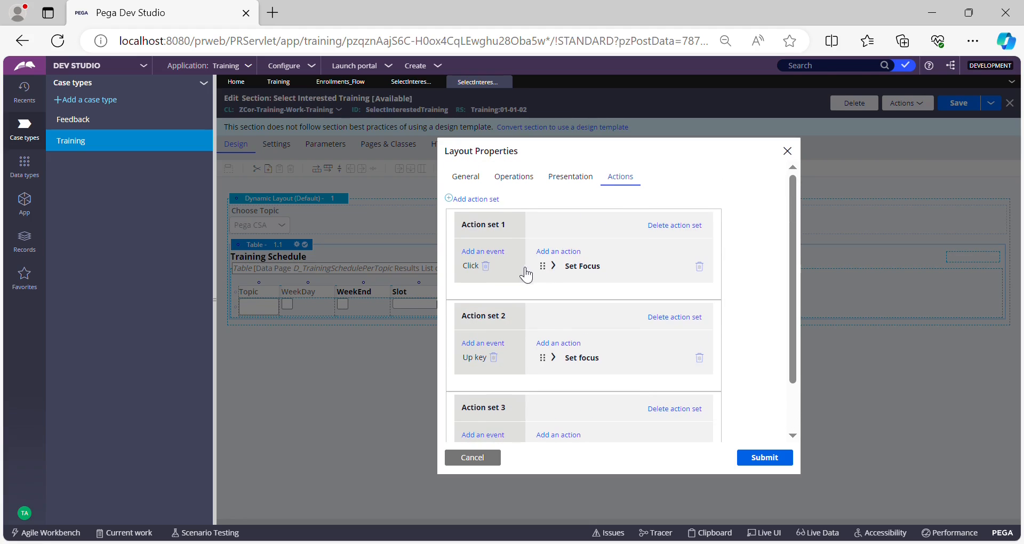
pyautogui.click(573, 255)
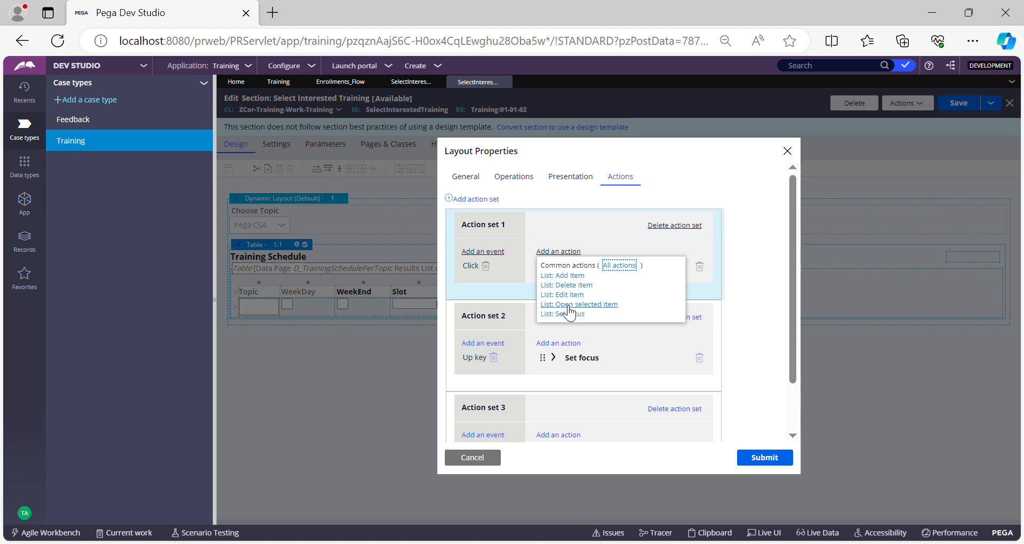
pyautogui.click(619, 265)
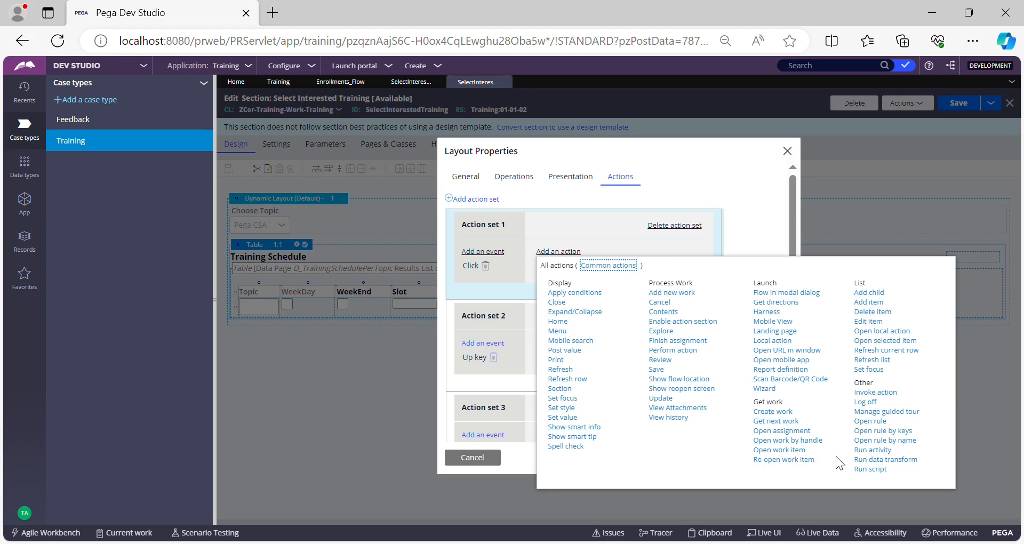
pyautogui.click(888, 460)
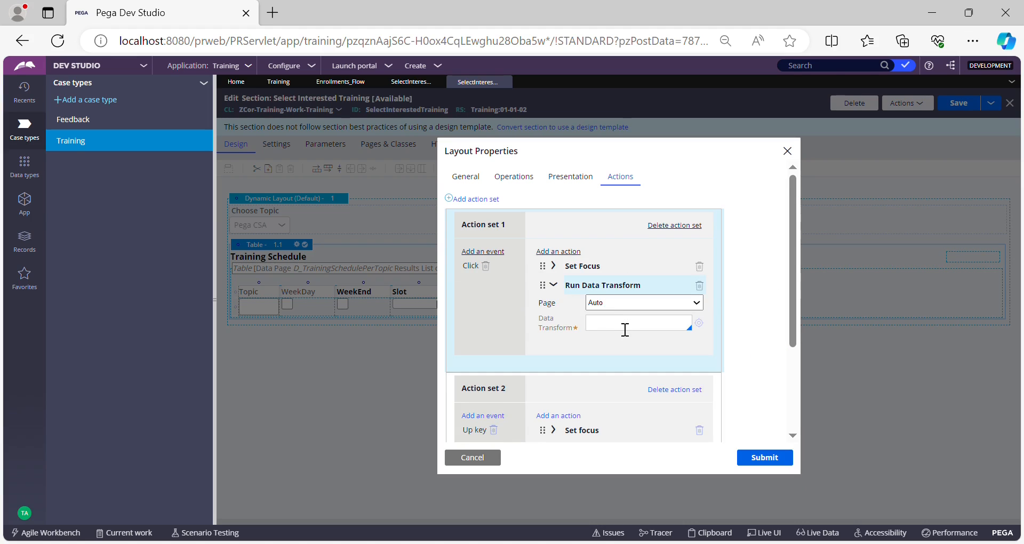
pyautogui.write('CopySelectedTrainingSchedule')
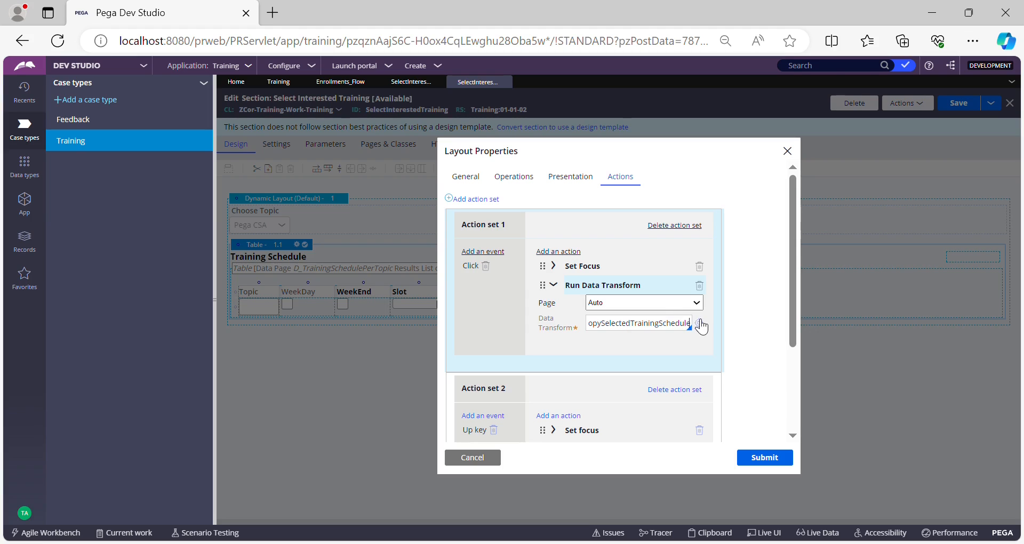
# Create the CopySelectedTrainingSchedule data transform applied to ZCor-Data-TrainingSchedule in the Training ruleset 01-01-02.
pyautogui.click(699, 323)
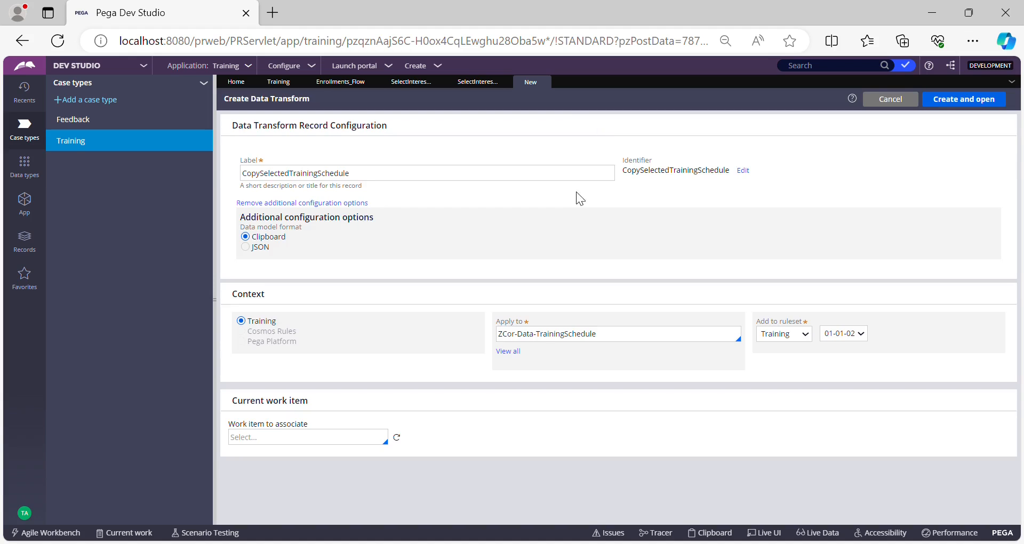
pyautogui.tripleClick(550, 339)
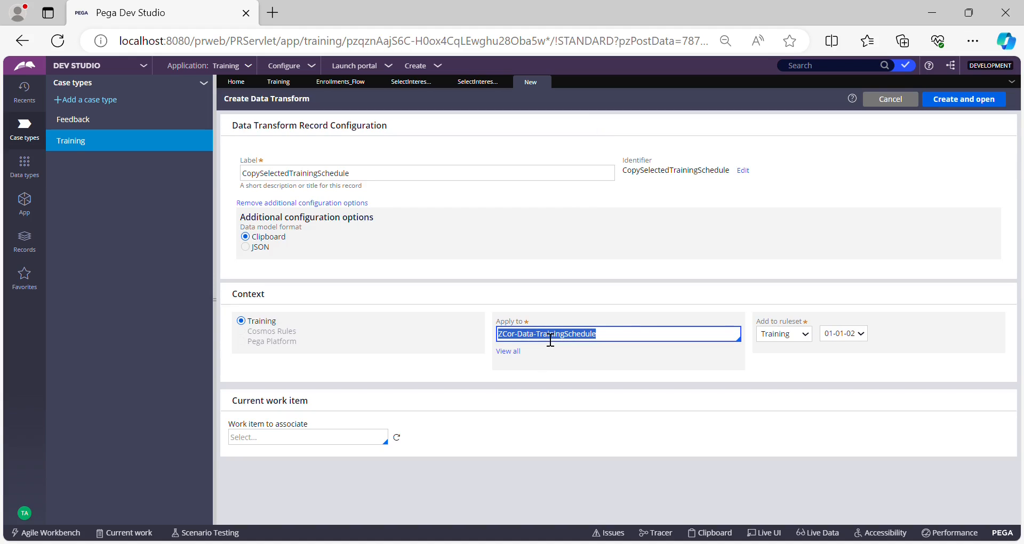
pyautogui.click(478, 81)
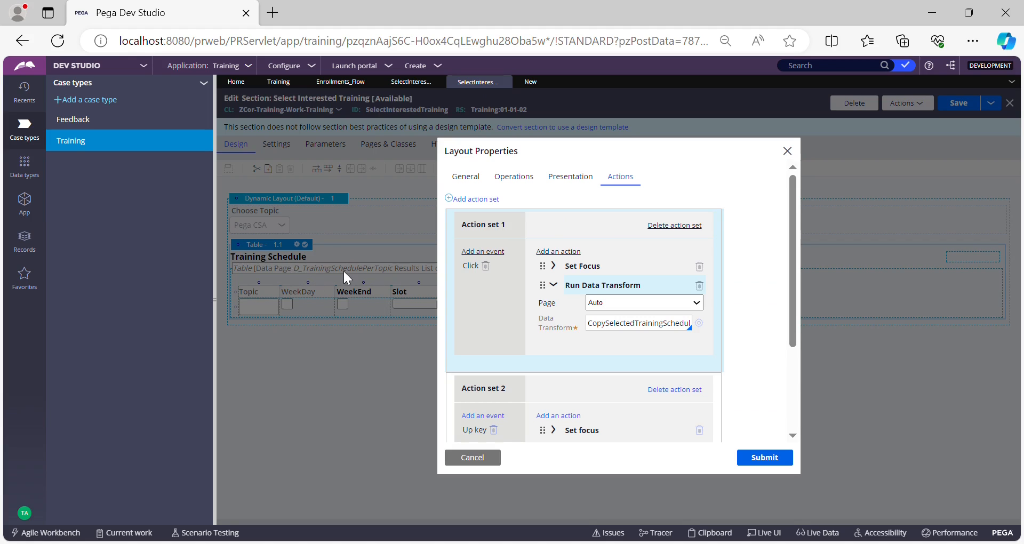
pyautogui.click(531, 81)
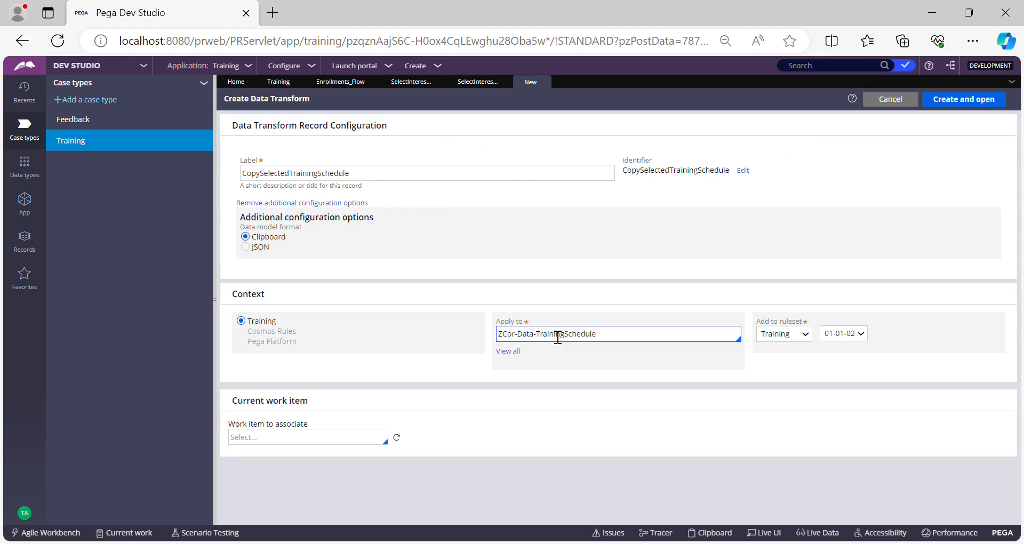
pyautogui.tripleClick(557, 336)
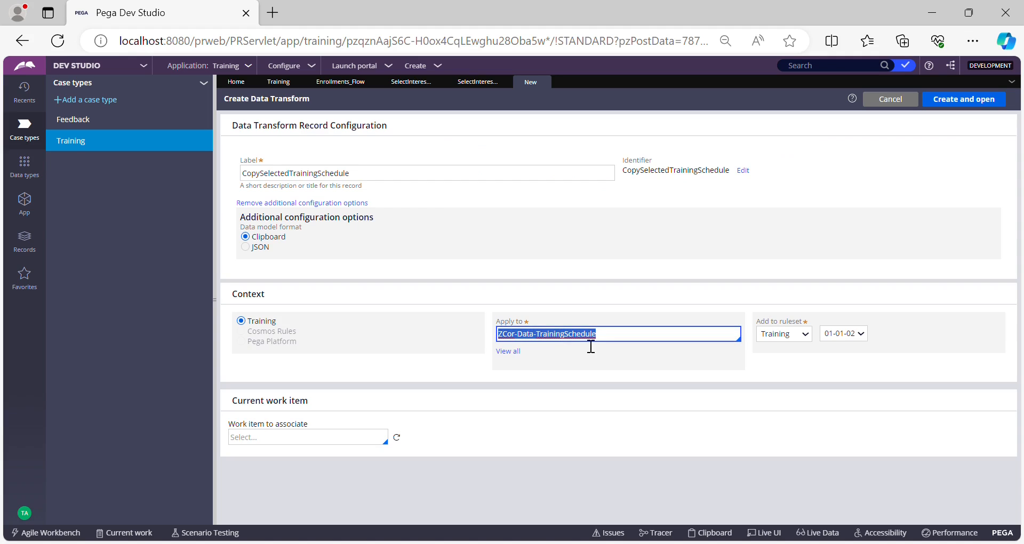
pyautogui.click(963, 99)
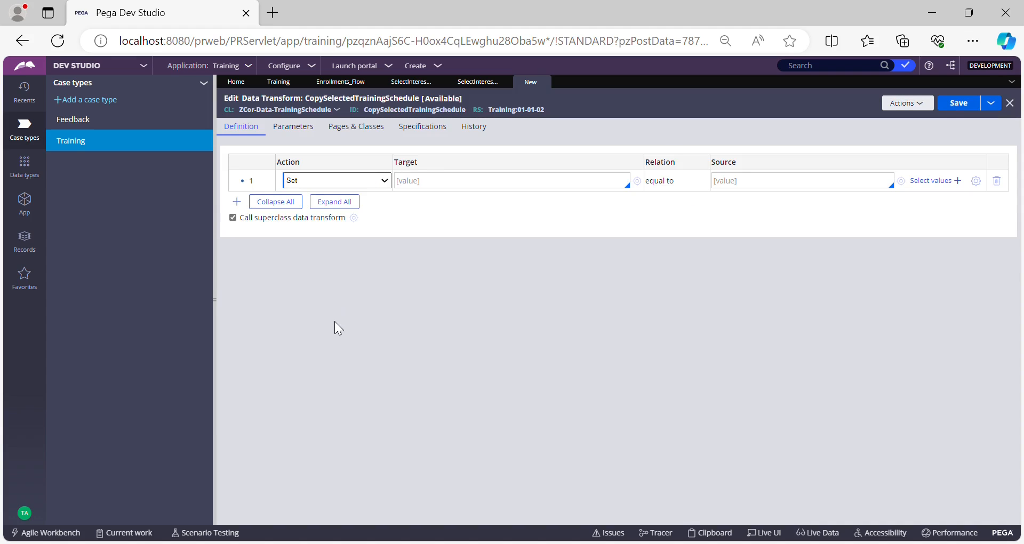
# Set the data transform's first row action to Comment and save the data transform.
pyautogui.press('c')
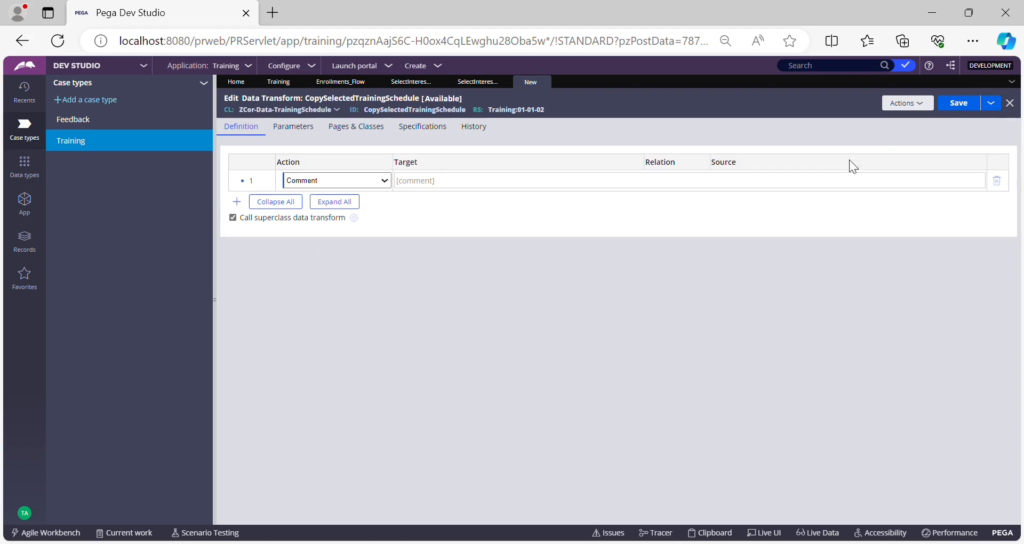
pyautogui.click(958, 109)
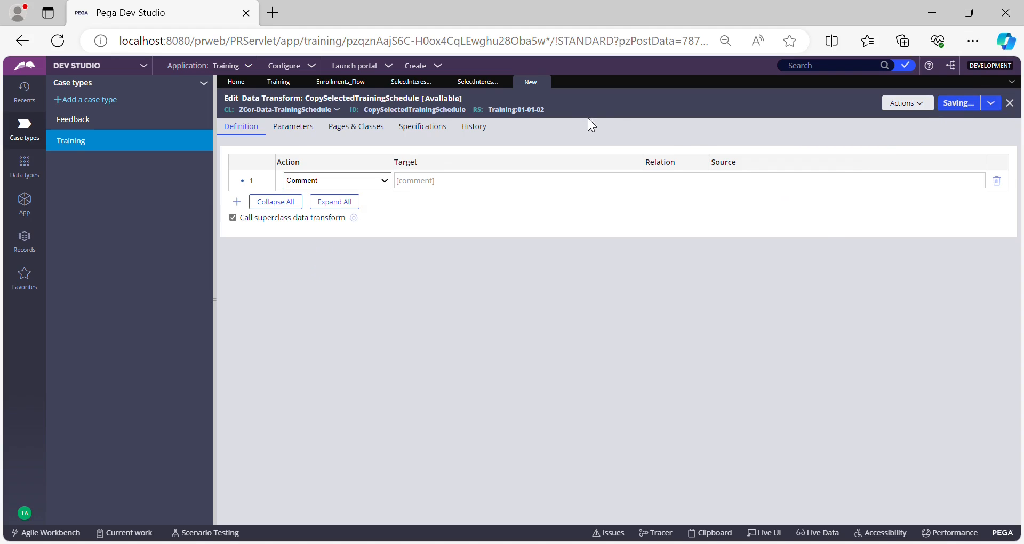
# Submit the table's layout properties and save the SelectInterestedTraining section.
pyautogui.click(478, 81)
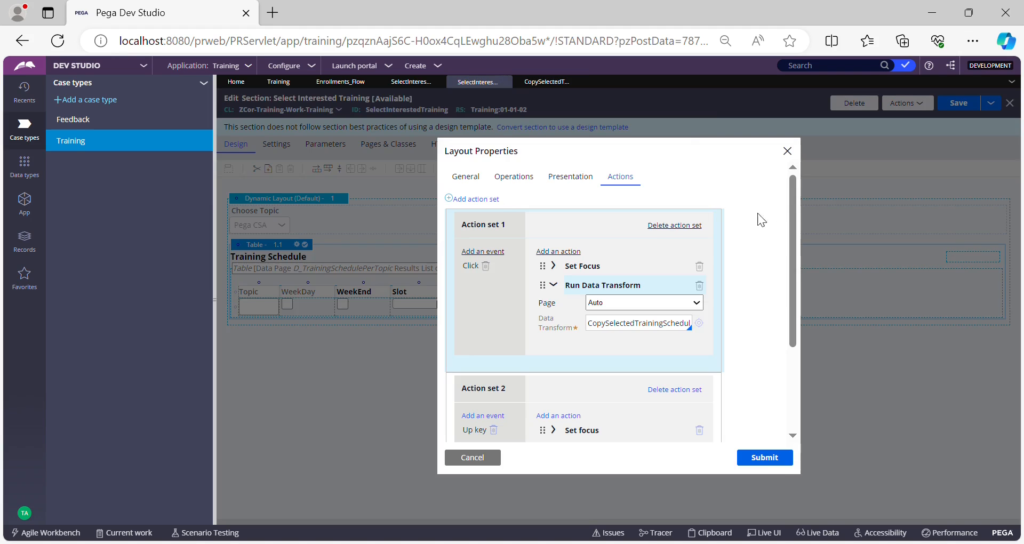
pyautogui.click(769, 457)
pyautogui.click(960, 103)
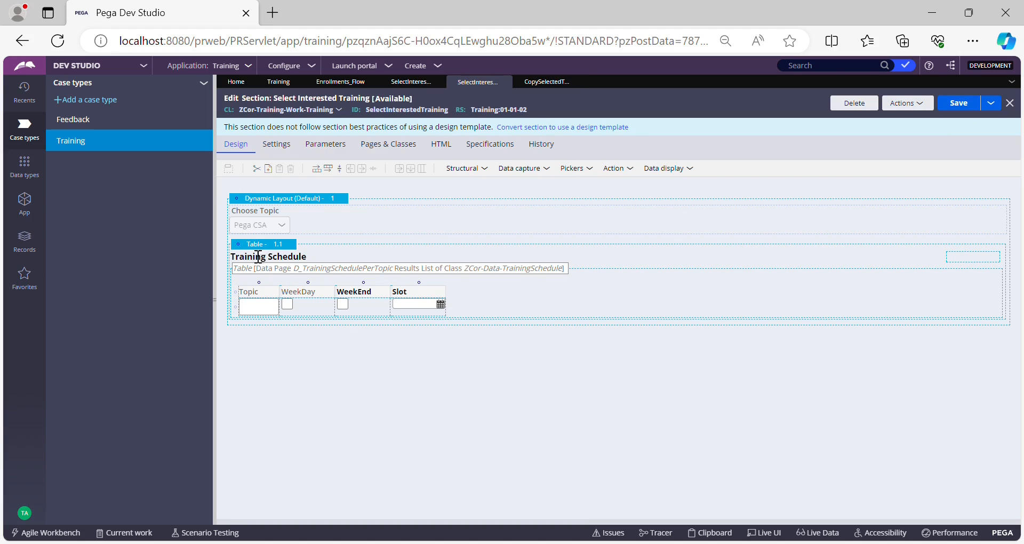
# Reopen the Training Schedule table's action settings to review the Run Data Transform action.
pyautogui.click(541, 85)
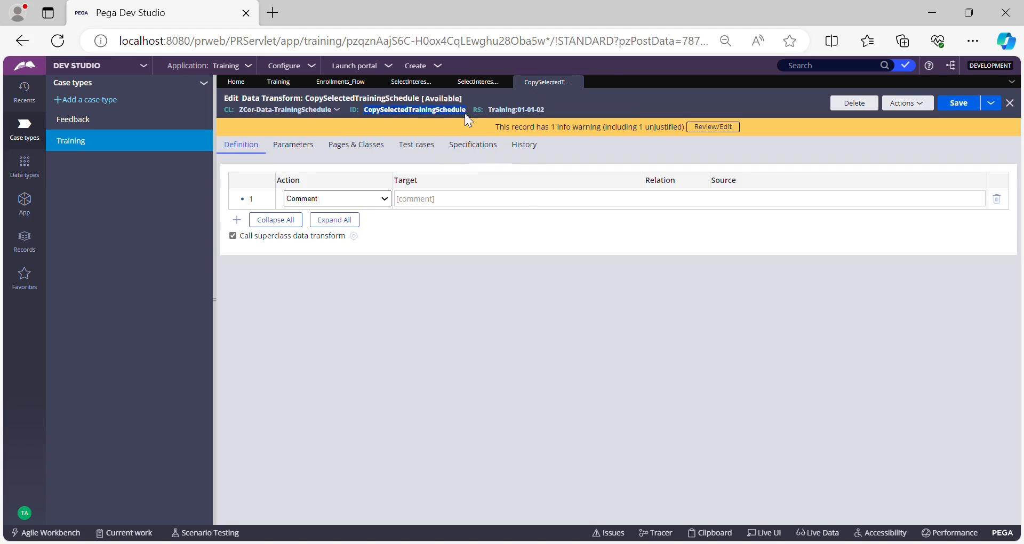
pyautogui.click(485, 85)
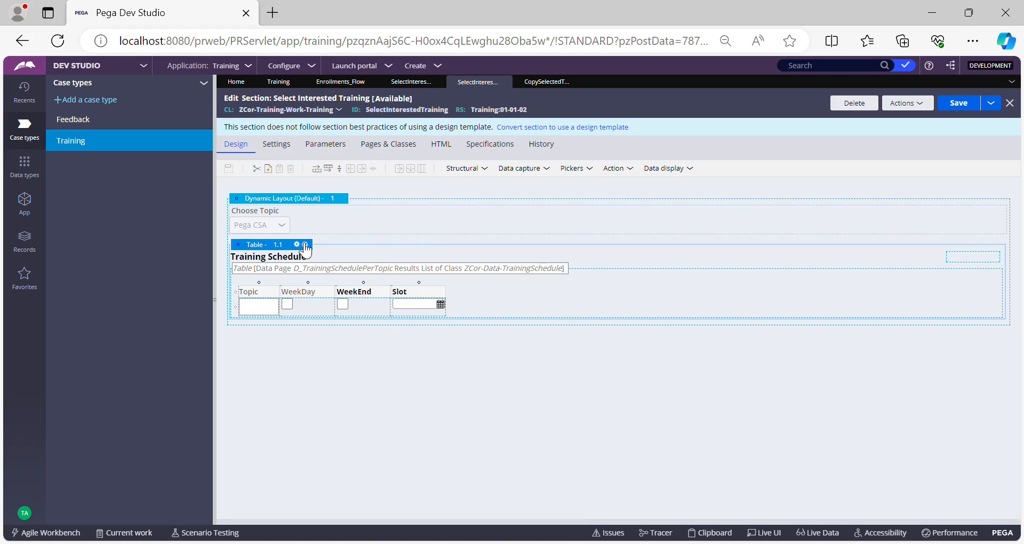
pyautogui.click(297, 244)
pyautogui.click(622, 178)
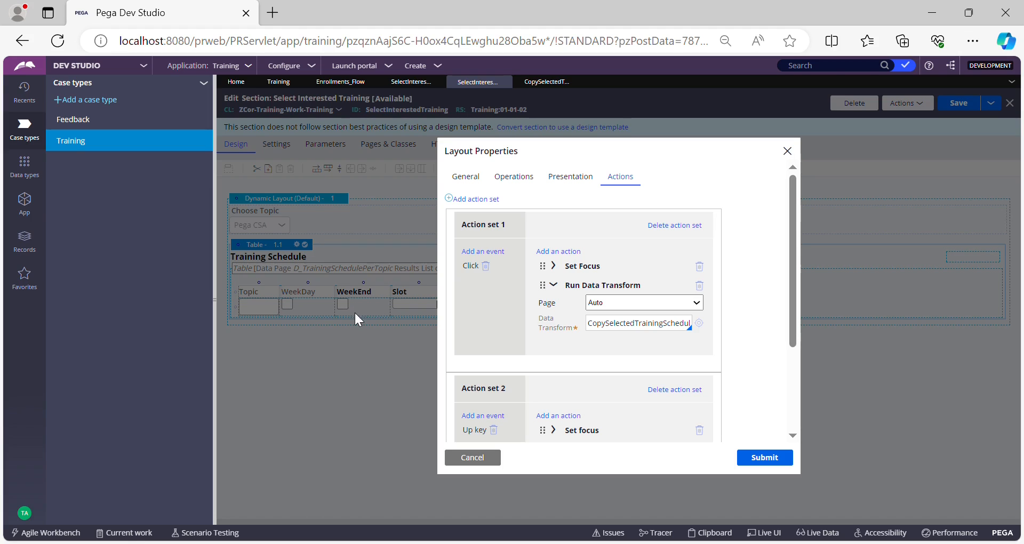
pyautogui.doubleClick(658, 324)
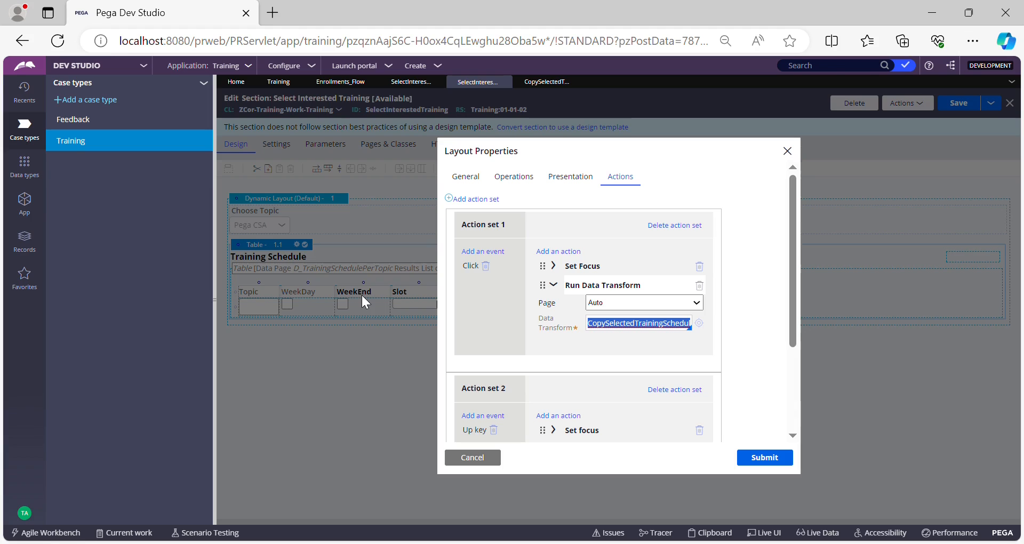
# Open the StudentDetails property of ZCor-Training-Work from the App explorer and copy its page definition class.
pyautogui.click(25, 205)
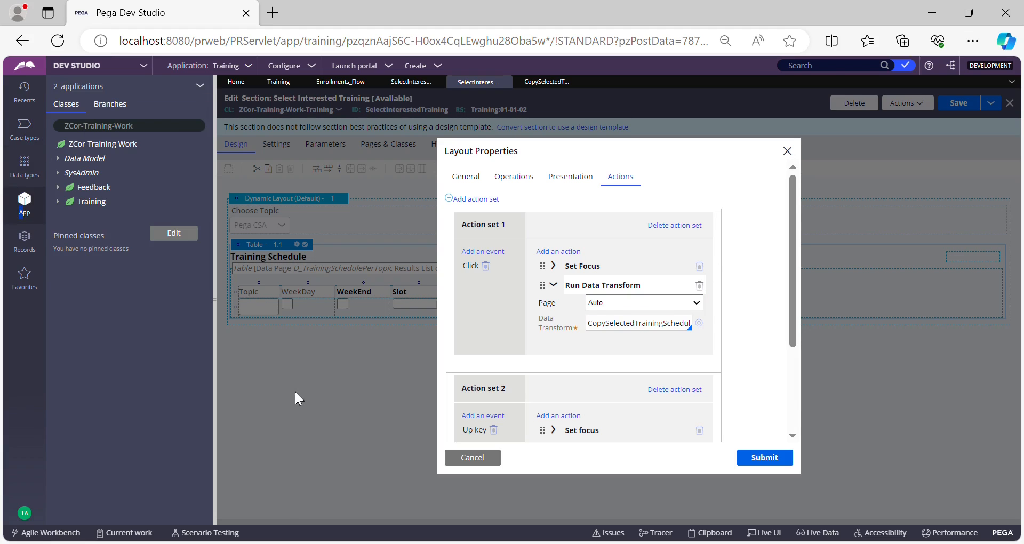
pyautogui.click(92, 202)
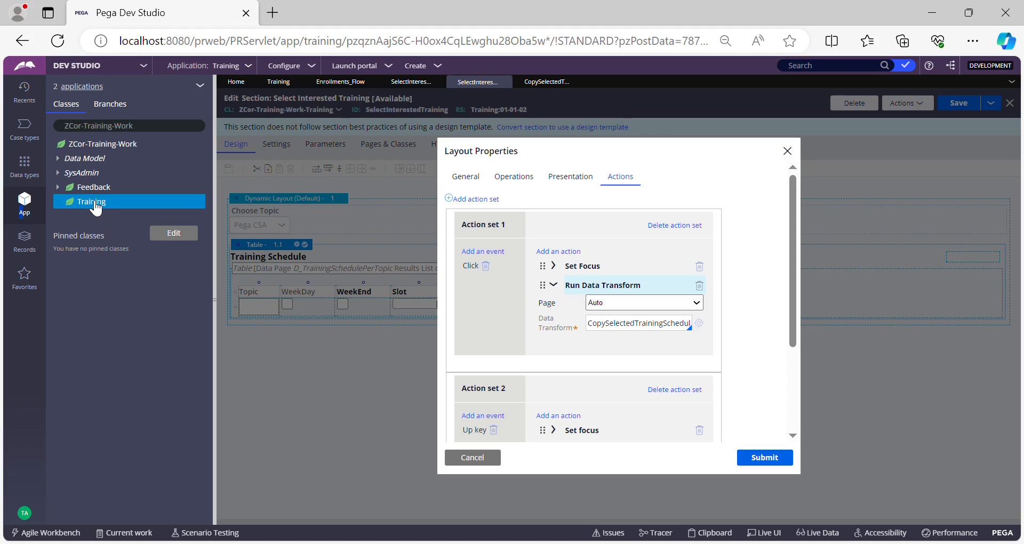
pyautogui.click(60, 203)
pyautogui.click(57, 158)
pyautogui.click(68, 173)
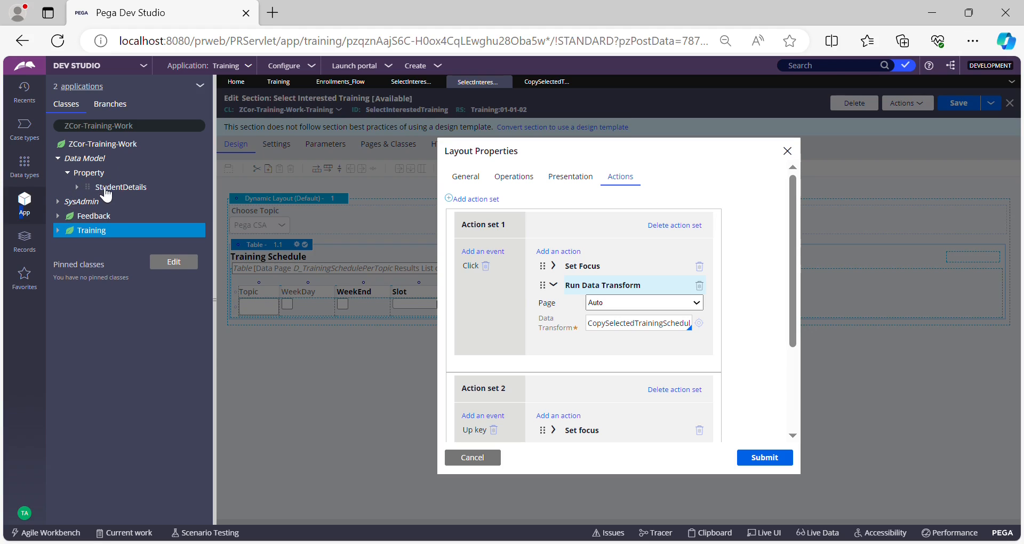
pyautogui.click(123, 187)
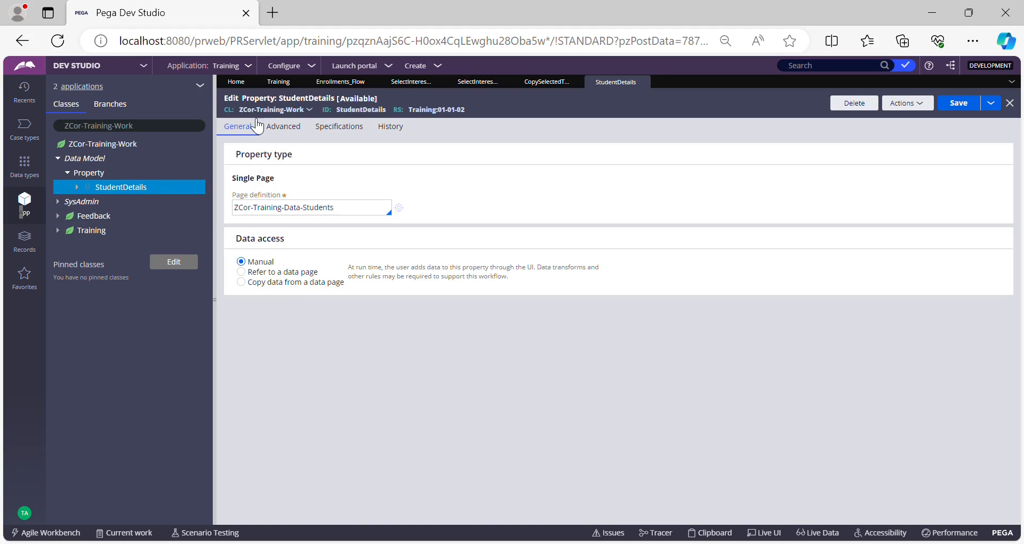
pyautogui.doubleClick(355, 109)
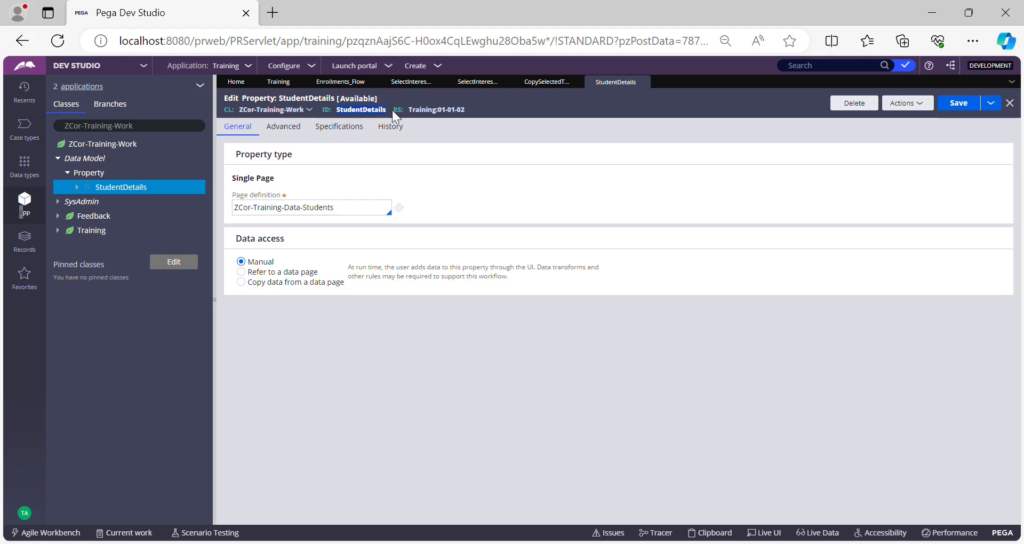
pyautogui.click(345, 209)
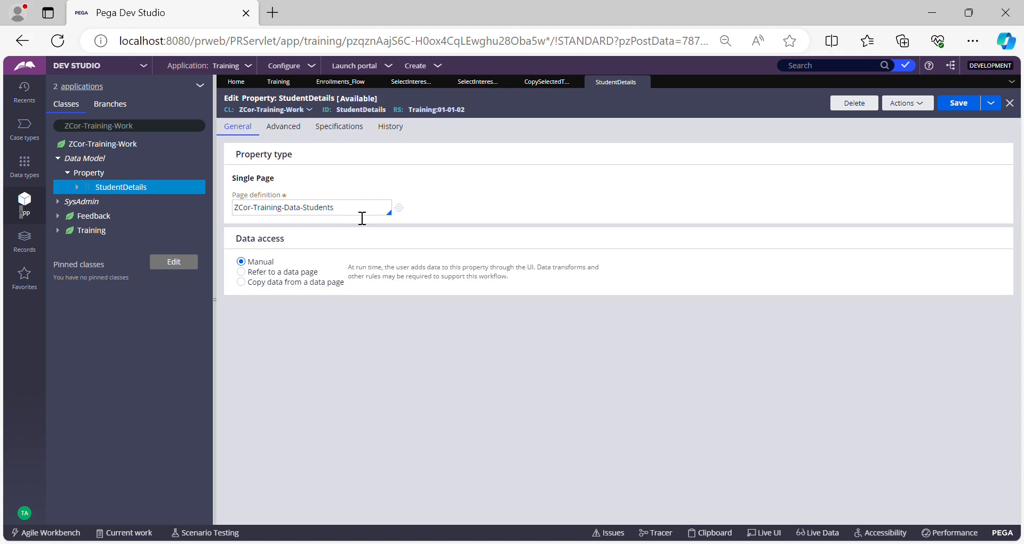
pyautogui.moveTo(362, 218); pyautogui.dragTo(229, 212)
pyautogui.hotkey('ctrl', 'c')
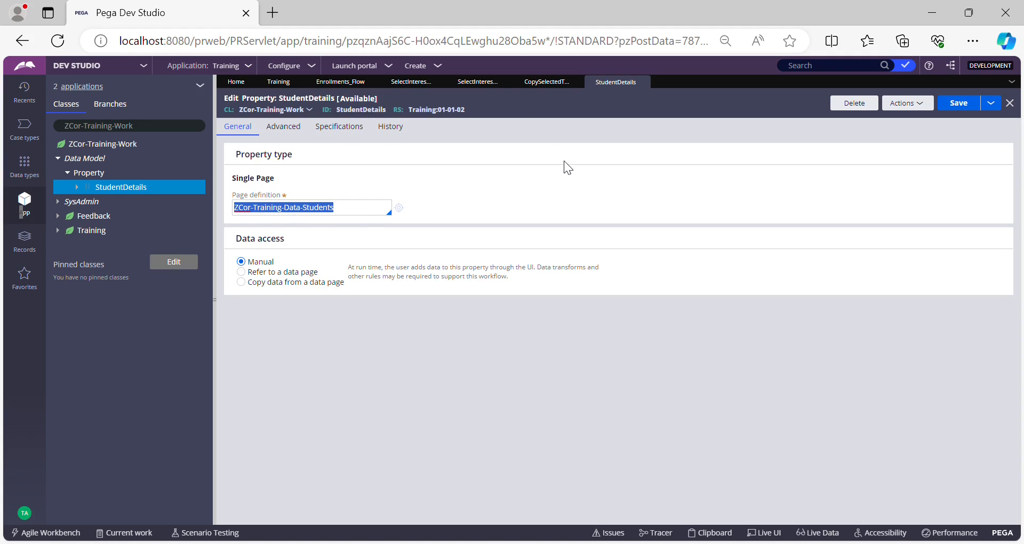
pyautogui.doubleClick(361, 109)
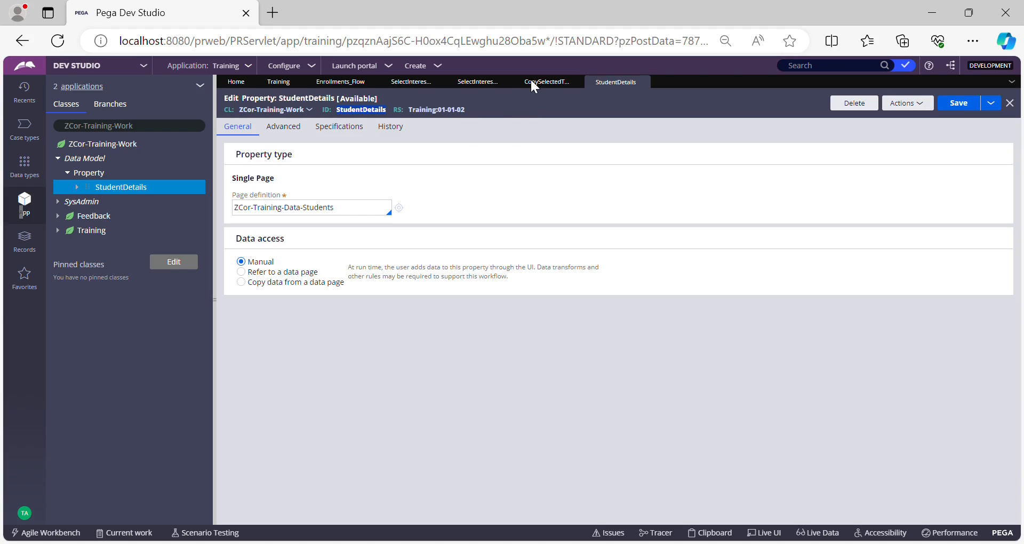
pyautogui.click(559, 123)
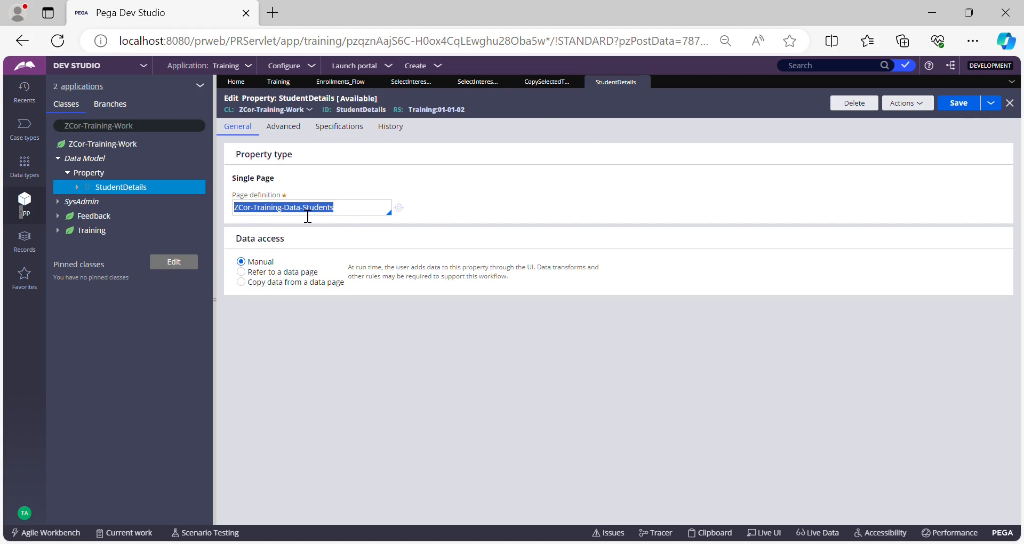
# Create a SelectedTrainingSchedule property in the ZCor-Training-Data-Students class's data model.
pyautogui.click(142, 130)
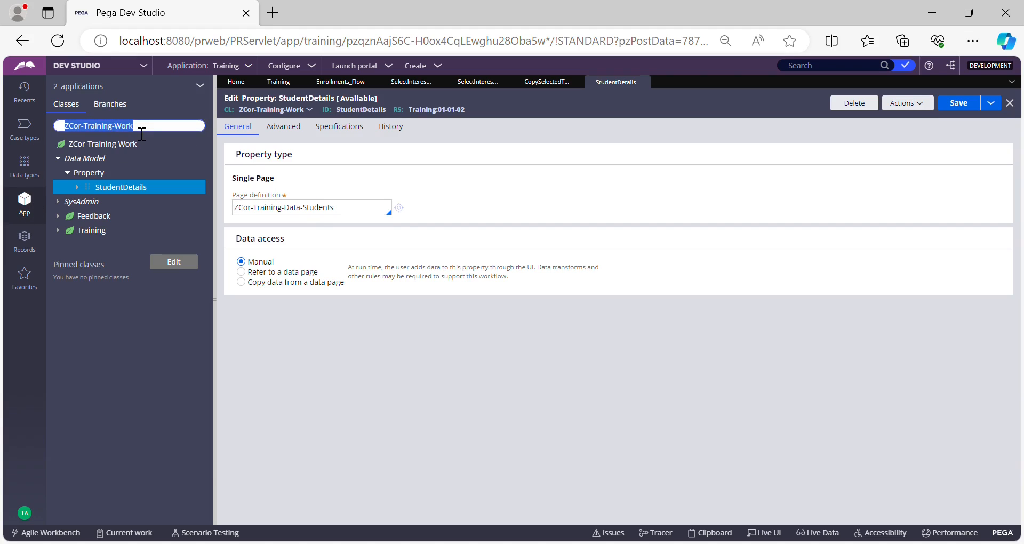
pyautogui.hotkey('ctrl', 'v')
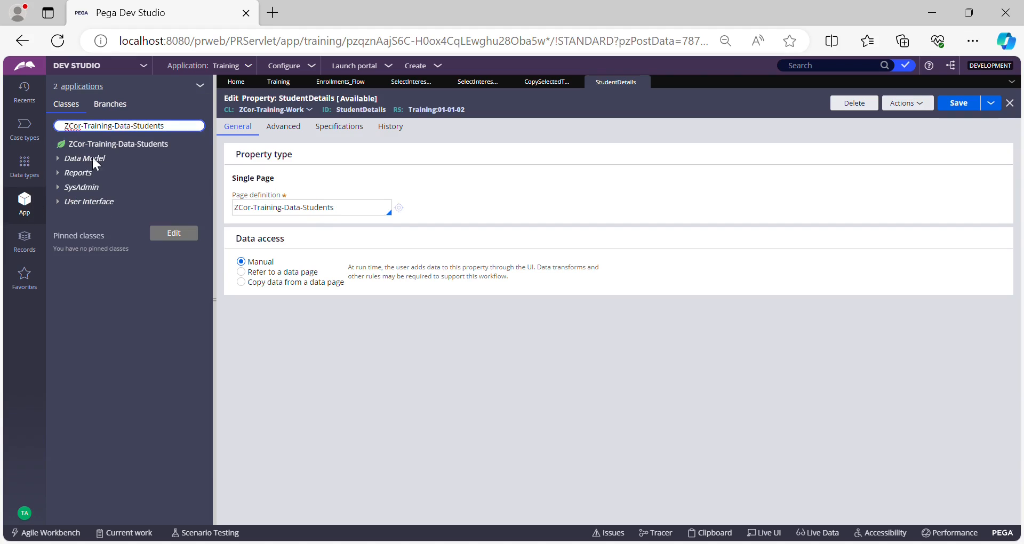
pyautogui.click(76, 163)
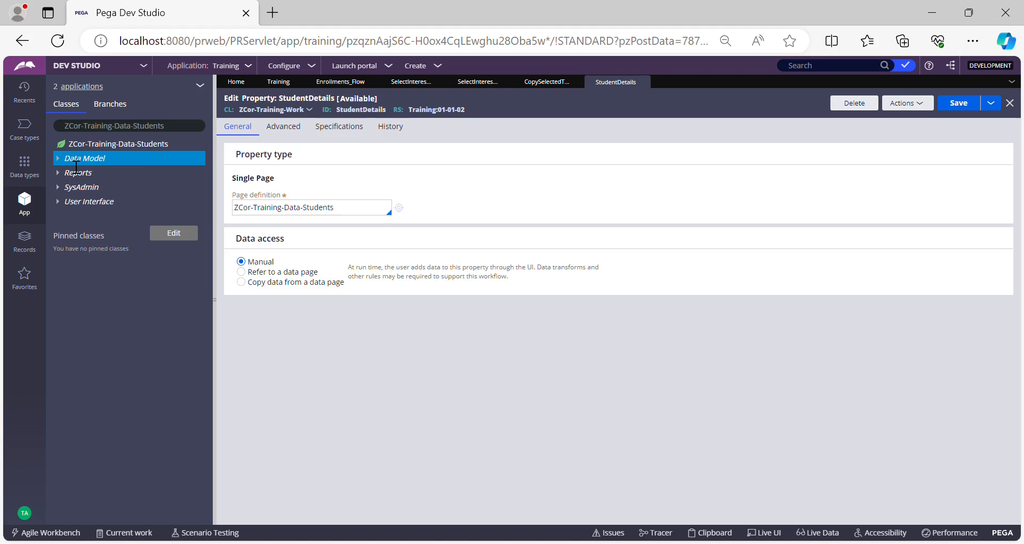
pyautogui.rightClick(76, 167)
pyautogui.moveTo(114, 171)
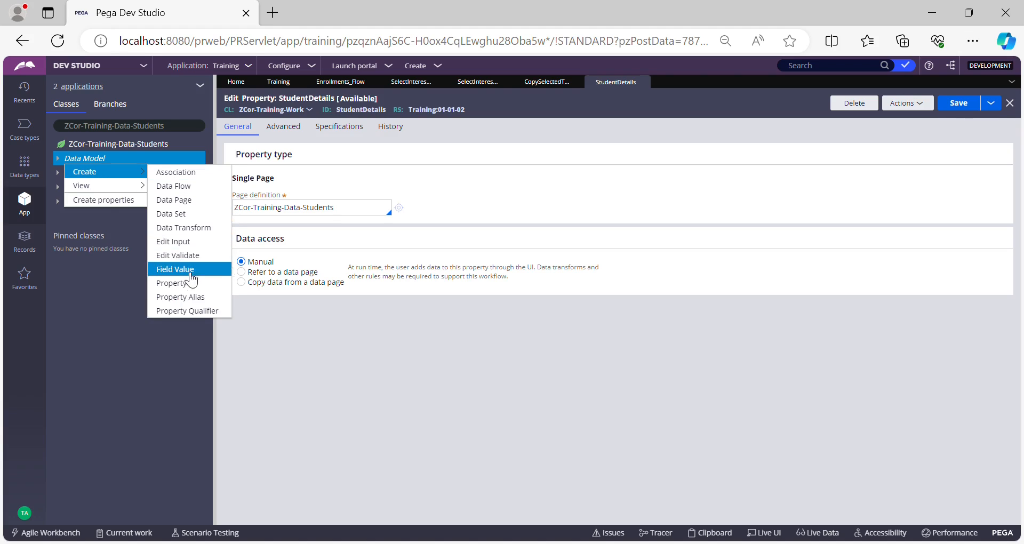
pyautogui.click(179, 282)
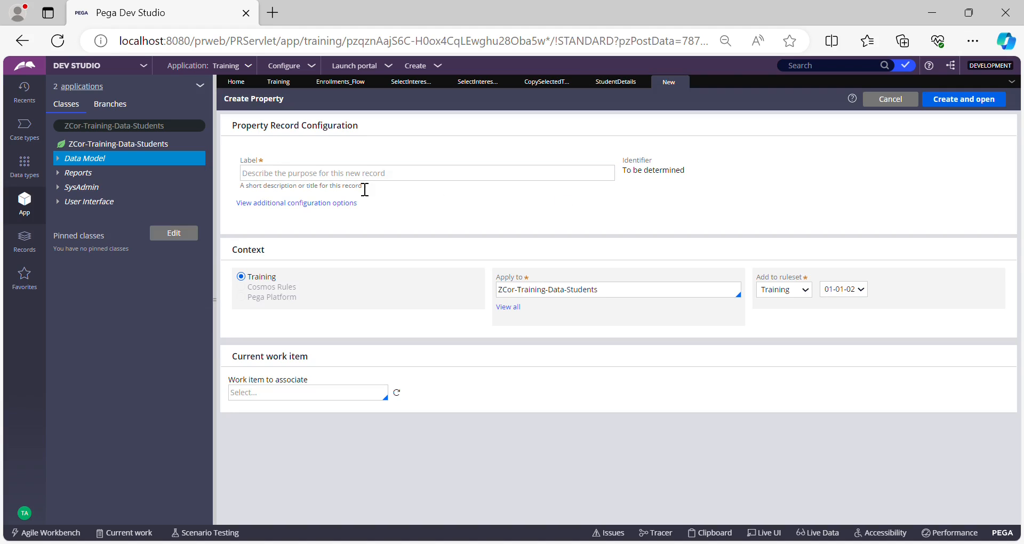
pyautogui.write('Se')
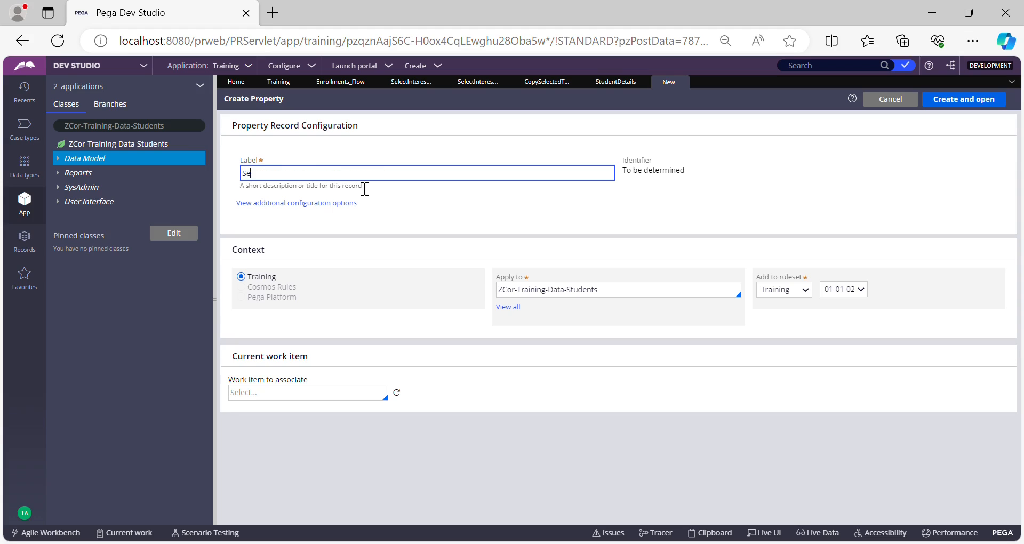
pyautogui.write('lectedTrainingSchedule')
pyautogui.click(864, 204)
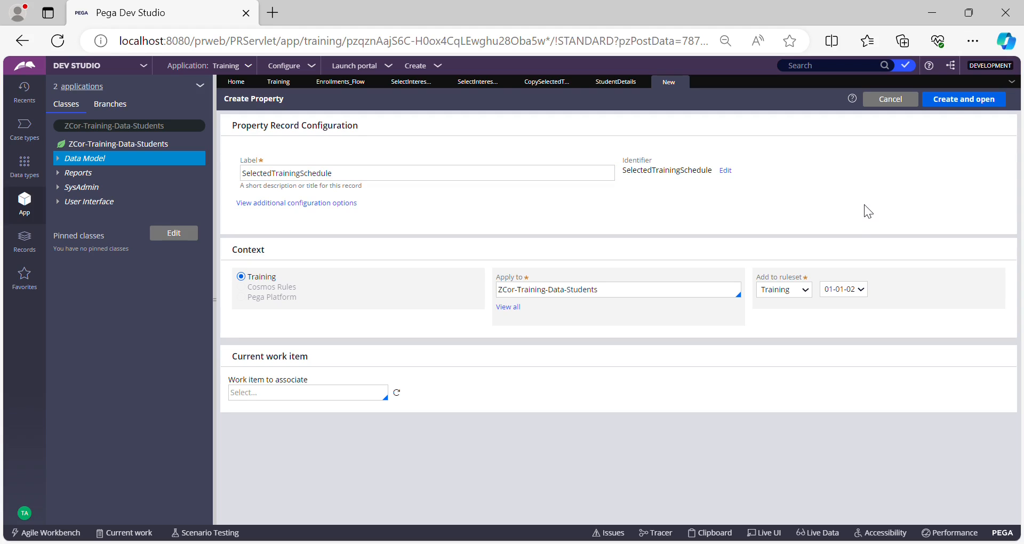
pyautogui.click(954, 100)
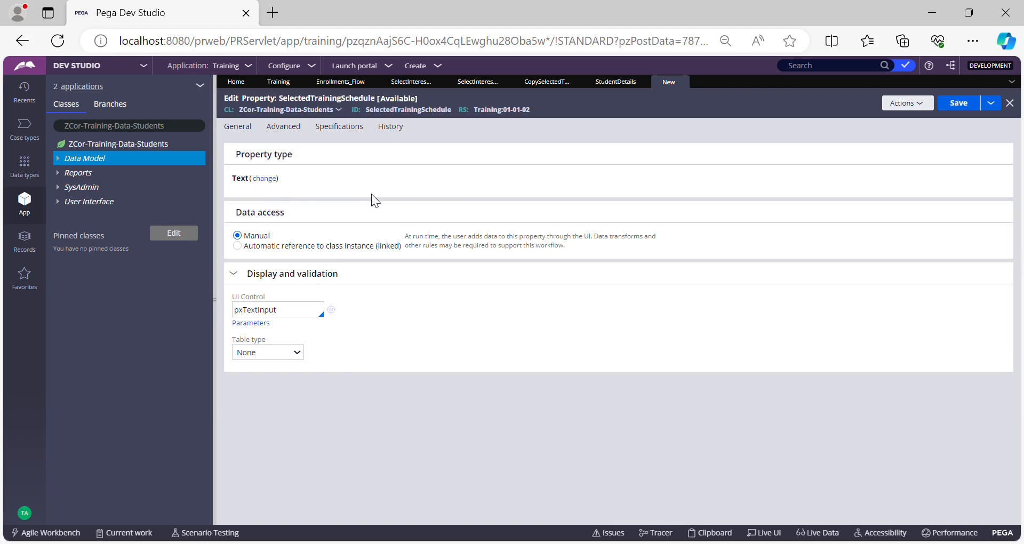
# Change the SelectedTrainingSchedule property type to Single Page.
pyautogui.click(267, 179)
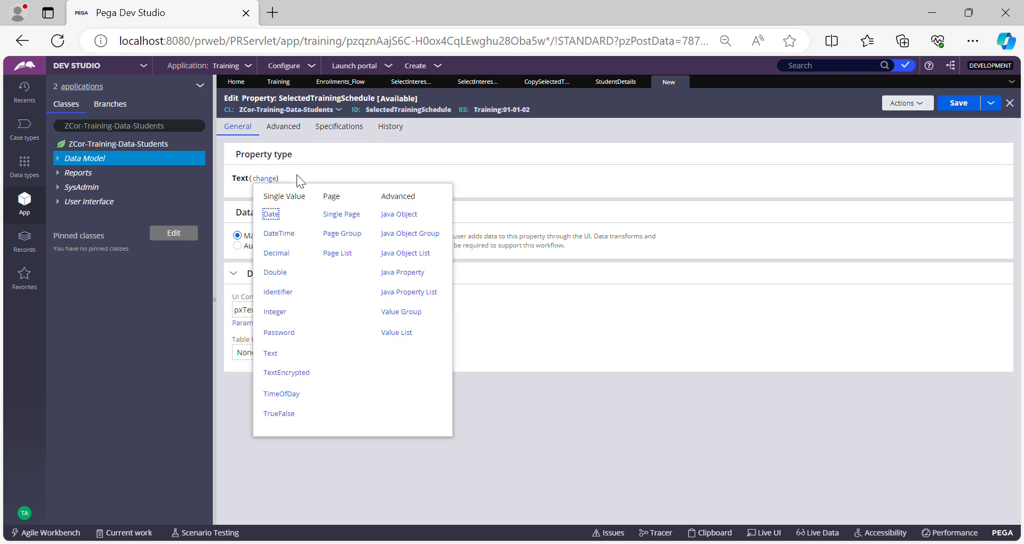
pyautogui.click(344, 216)
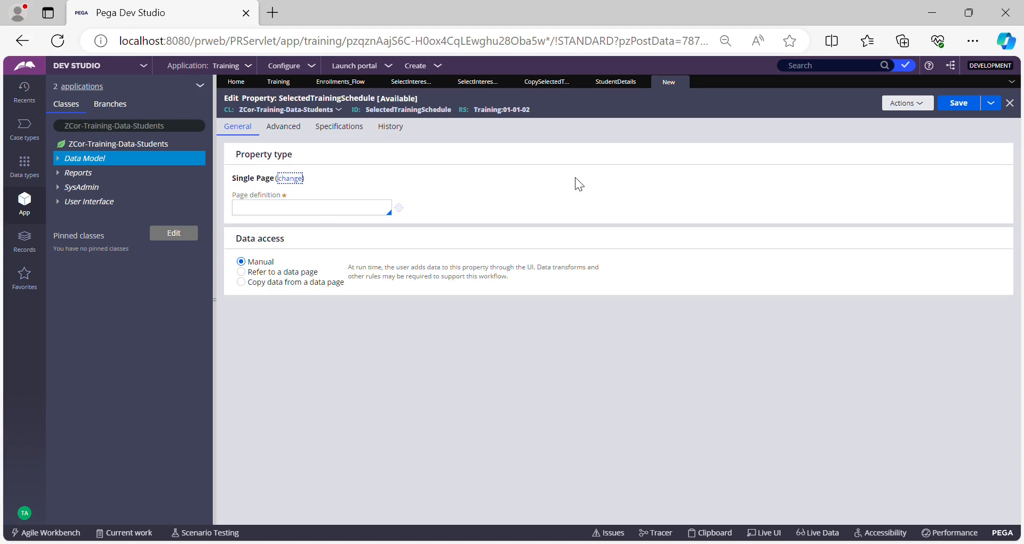
pyautogui.click(315, 213)
# Return to the Select Interested Training section's table action settings and close them without changes.
pyautogui.click(419, 85)
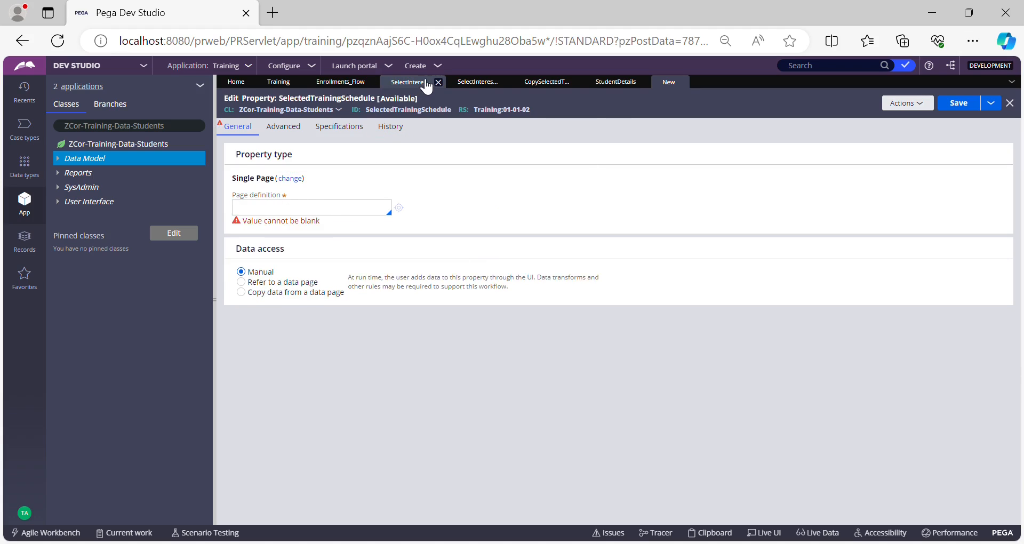
pyautogui.click(477, 84)
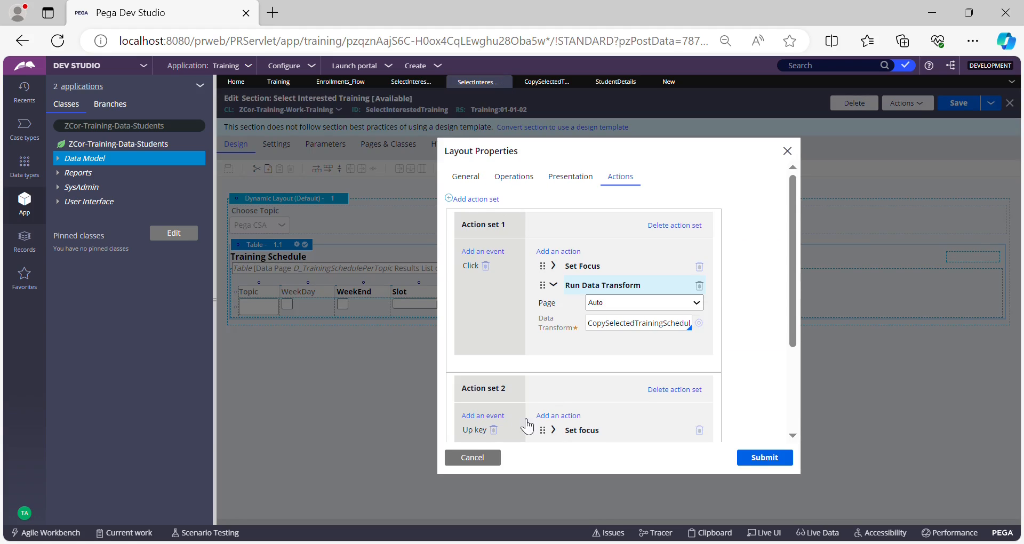
pyautogui.click(759, 462)
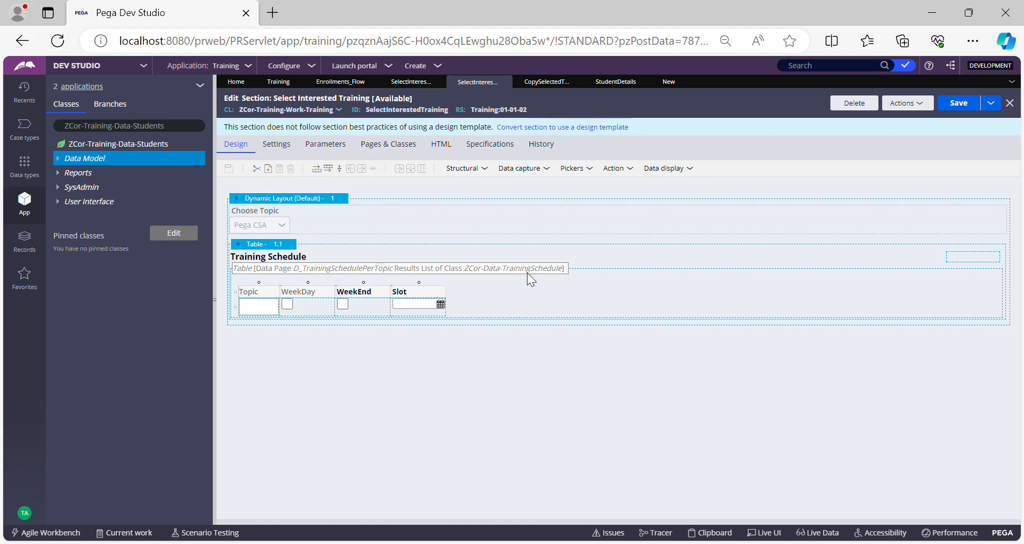
# Open the Training Schedule data type from the Data types explorer to check its class name.
pyautogui.click(25, 166)
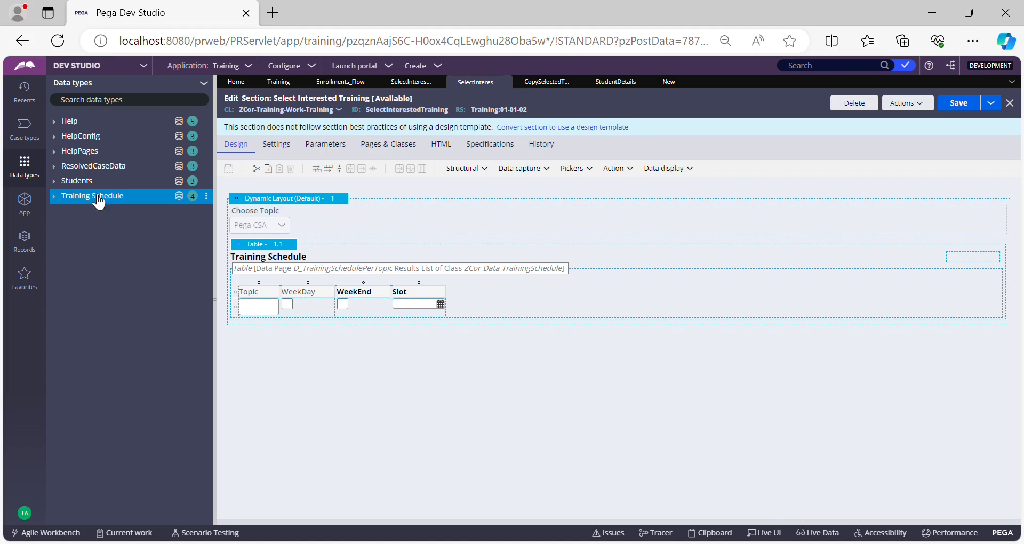
pyautogui.click(84, 199)
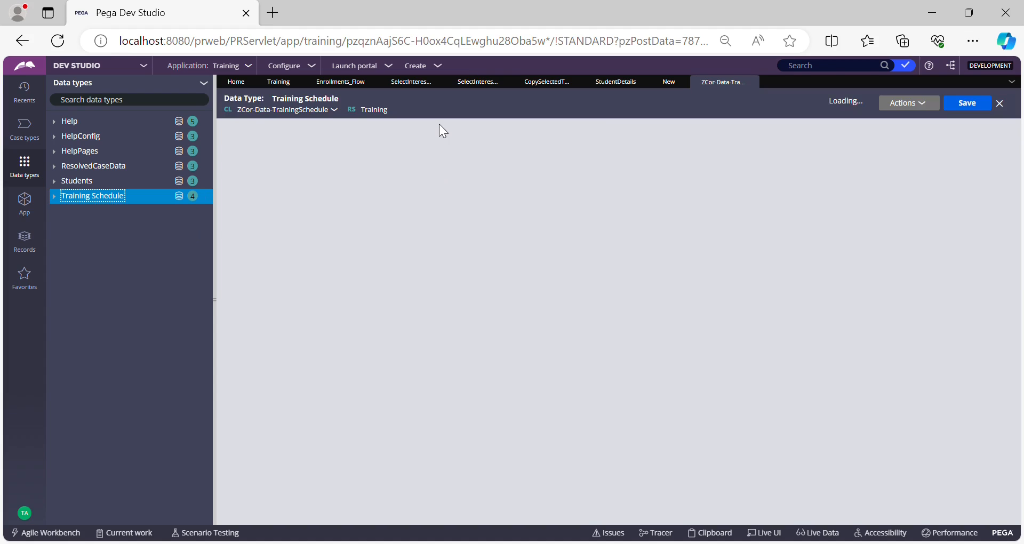
pyautogui.click(389, 140)
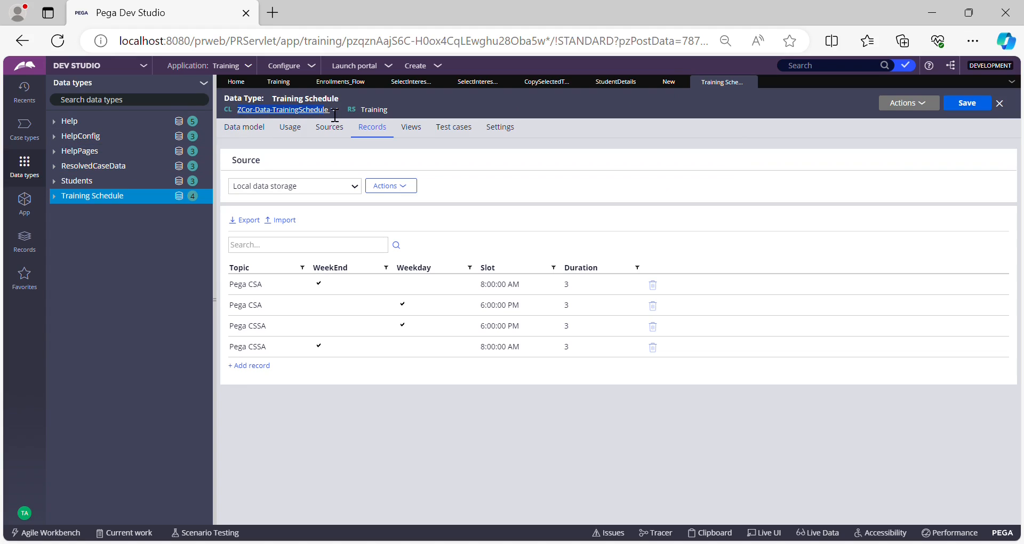
# Set the SelectedTrainingSchedule property's page definition to ZCor-Data-TrainingSchedule and save the property.
pyautogui.click(669, 85)
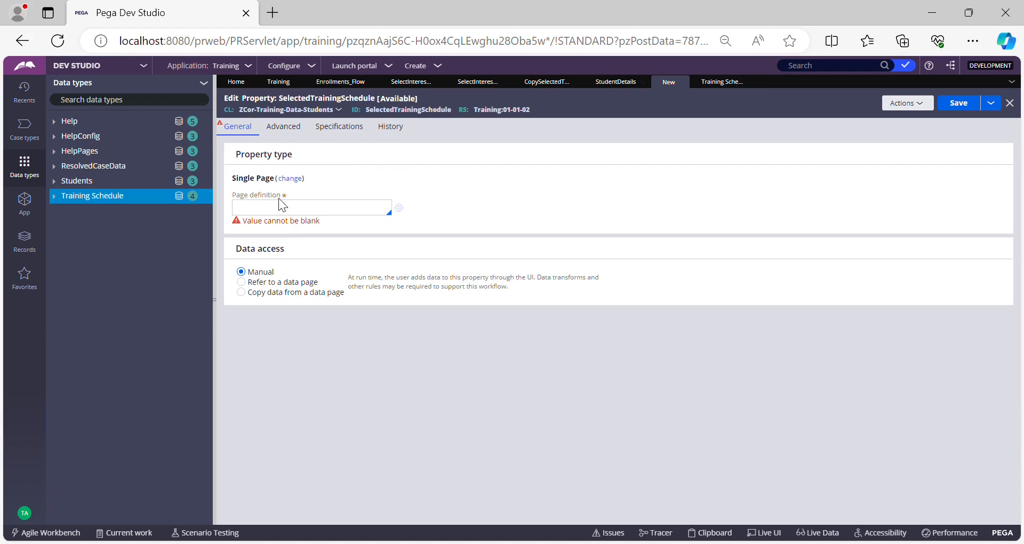
pyautogui.click(294, 209)
pyautogui.write('ZCor-Data-TrainingSchedul')
pyautogui.click(258, 213)
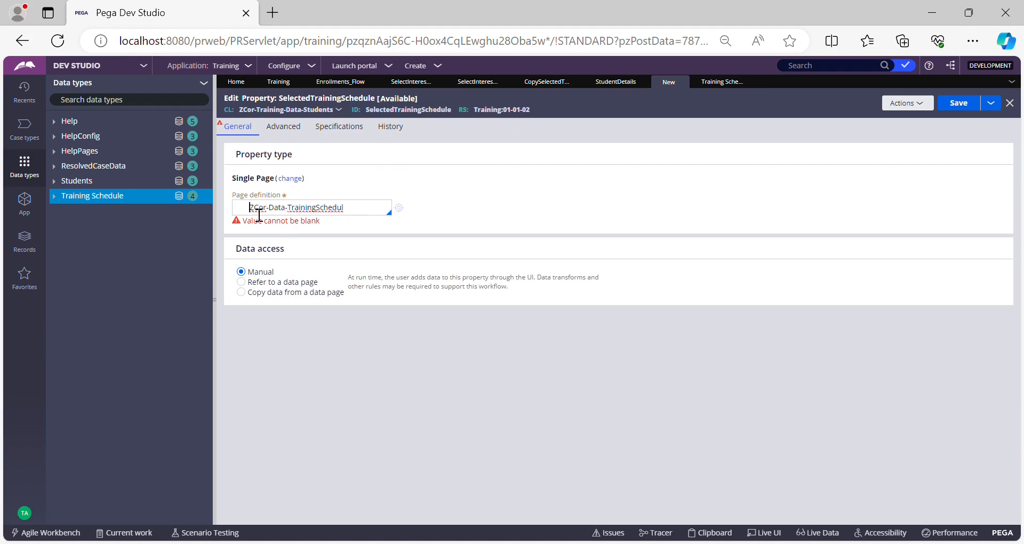
pyautogui.press('BackSpace')
pyautogui.click(342, 215)
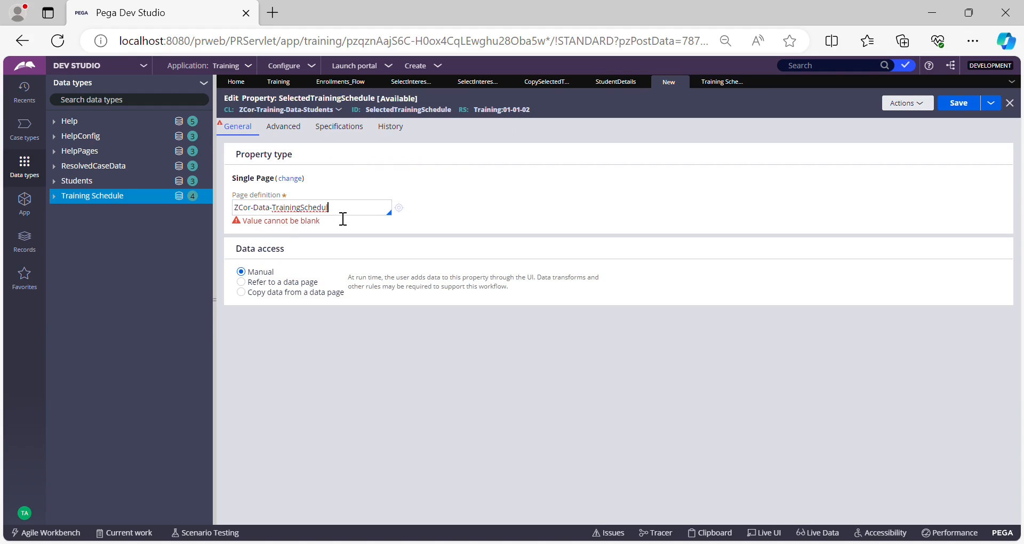
pyautogui.write('e')
pyautogui.click(741, 177)
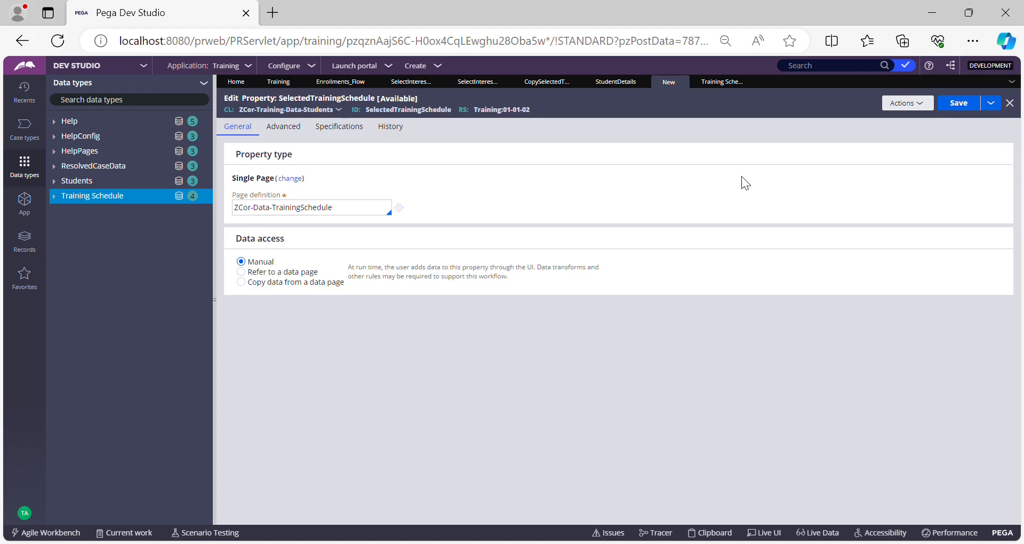
pyautogui.click(945, 107)
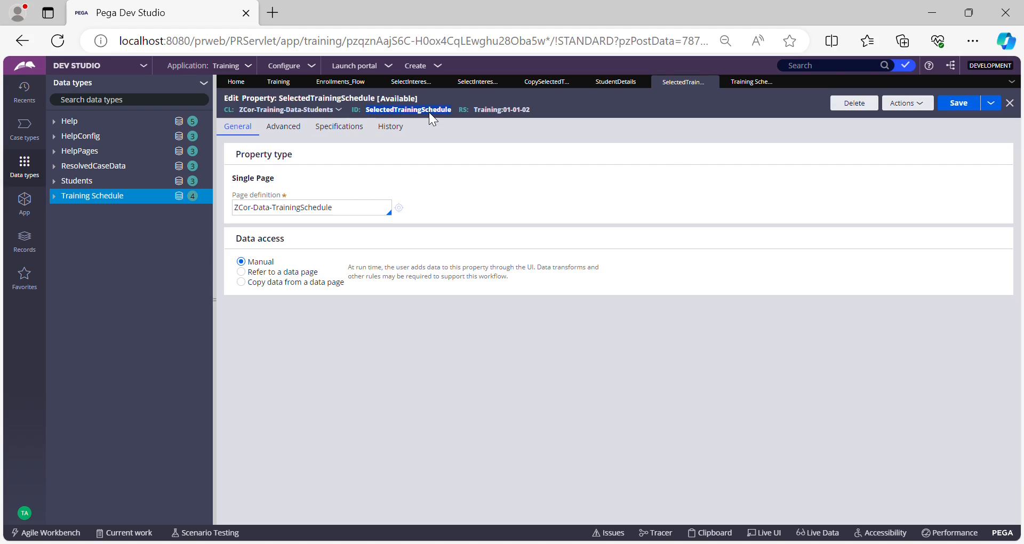
# Open the CopySelectedTrainingSchedule data transform and add a second row to its definition.
pyautogui.click(473, 84)
pyautogui.click(544, 82)
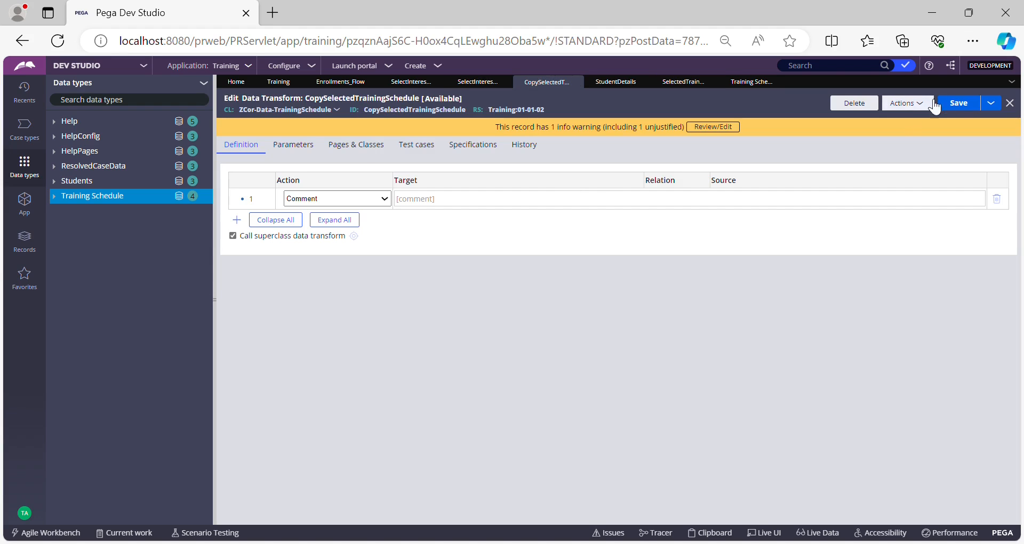
pyautogui.click(238, 221)
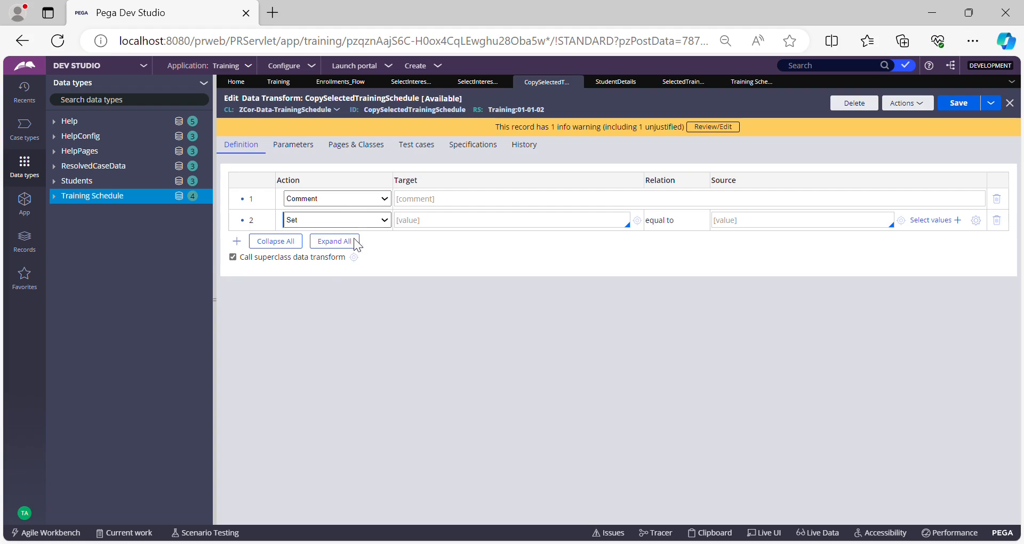
# Explore the available actions and relation options for the new data transform row.
pyautogui.press('u')
pyautogui.click(463, 230)
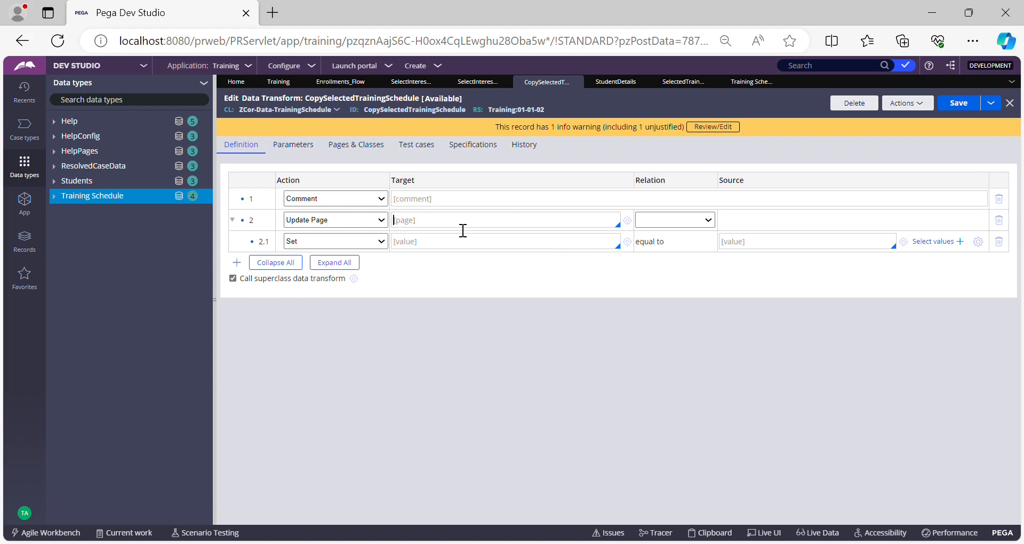
pyautogui.click(378, 224)
pyautogui.press('Delete')
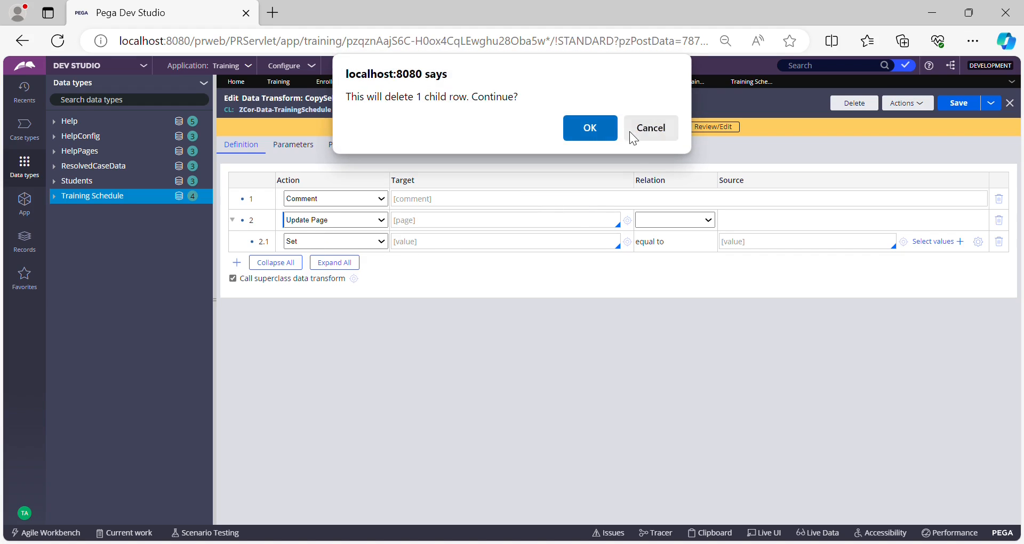
pyautogui.click(645, 129)
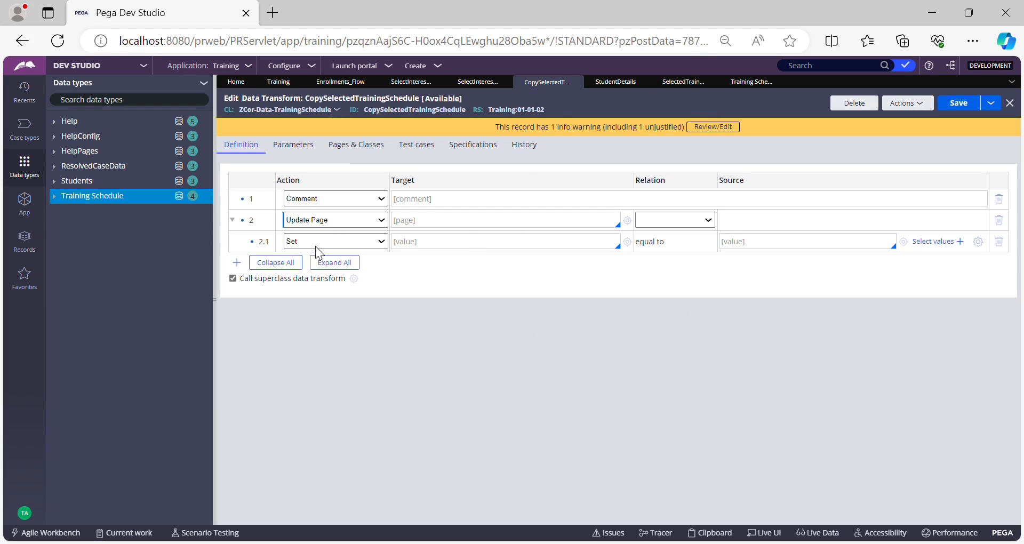
pyautogui.press('r')
pyautogui.click(599, 129)
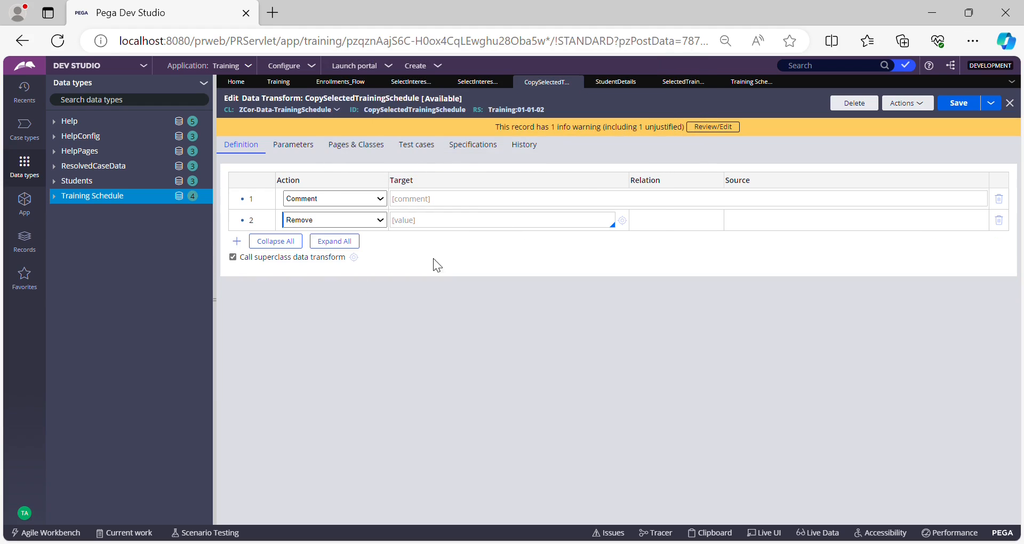
pyautogui.click(478, 228)
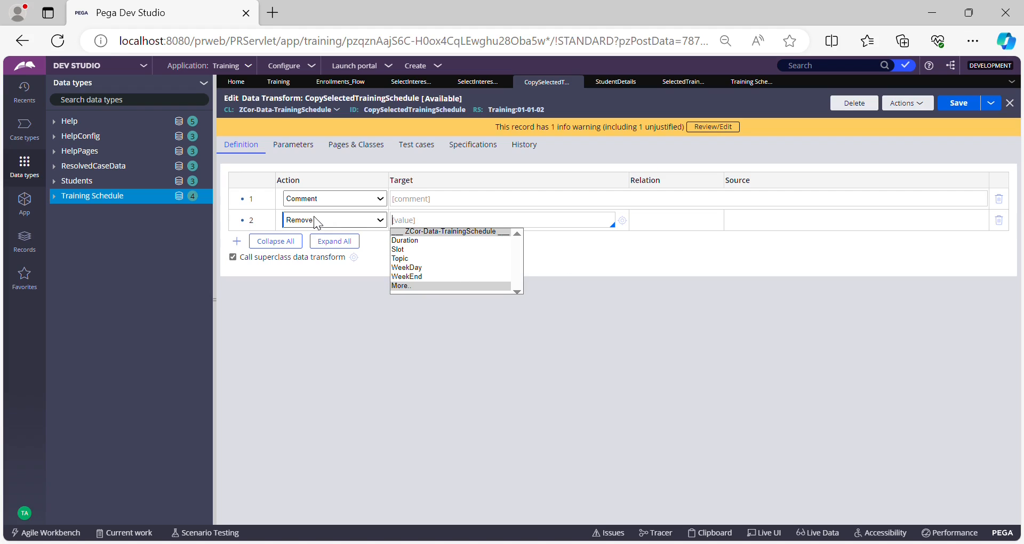
pyautogui.press('Escape')
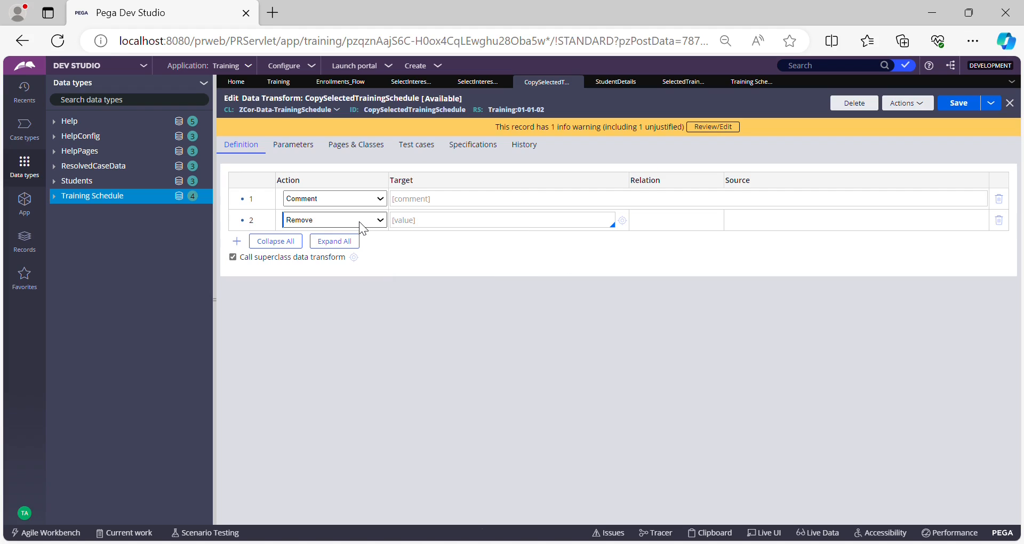
pyautogui.click(311, 259)
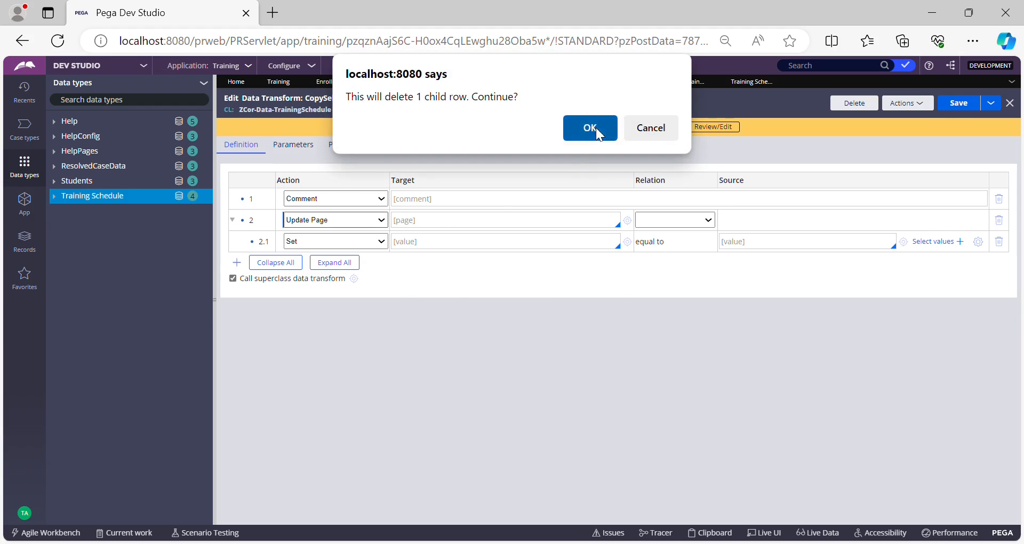
pyautogui.click(596, 127)
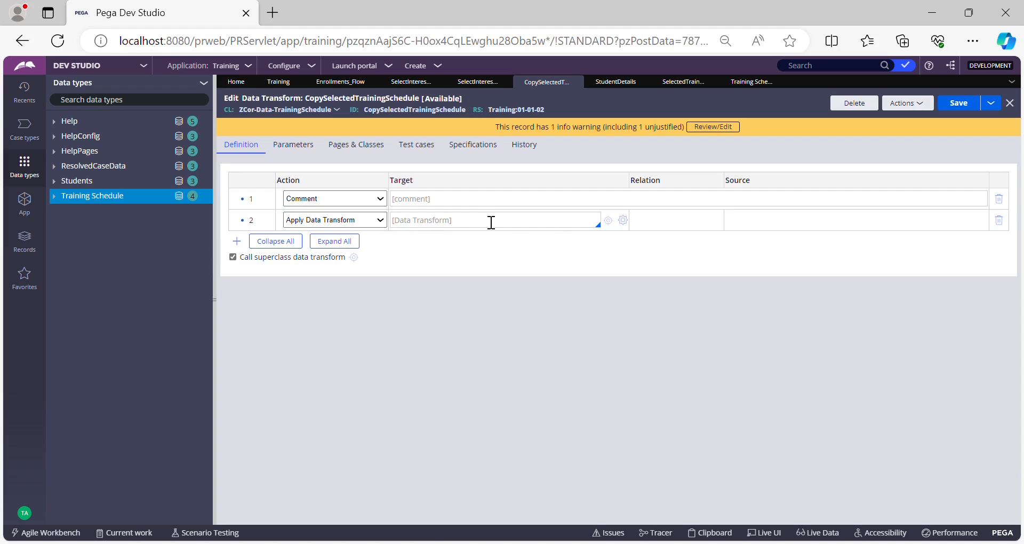
pyautogui.click(394, 220)
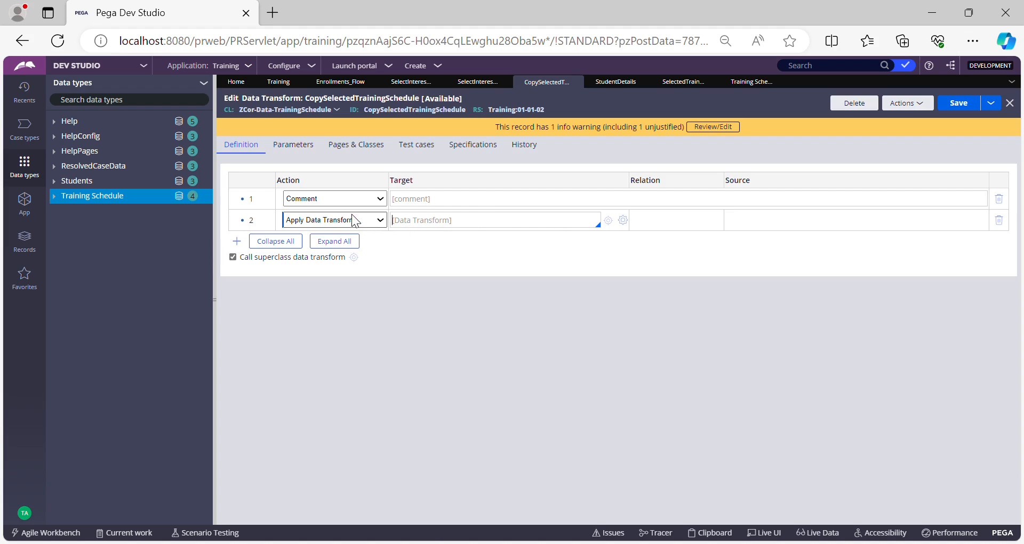
pyautogui.click(305, 267)
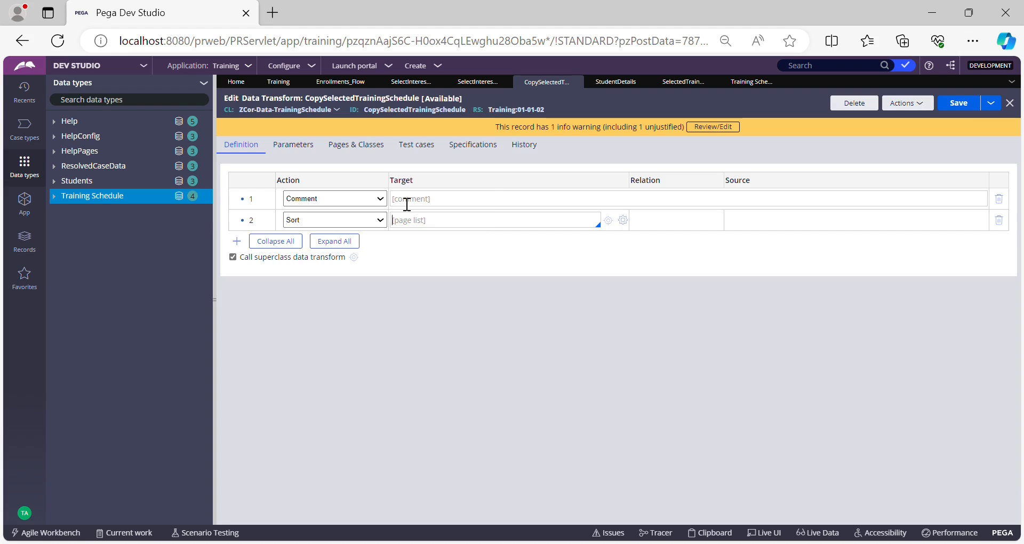
pyautogui.click(406, 220)
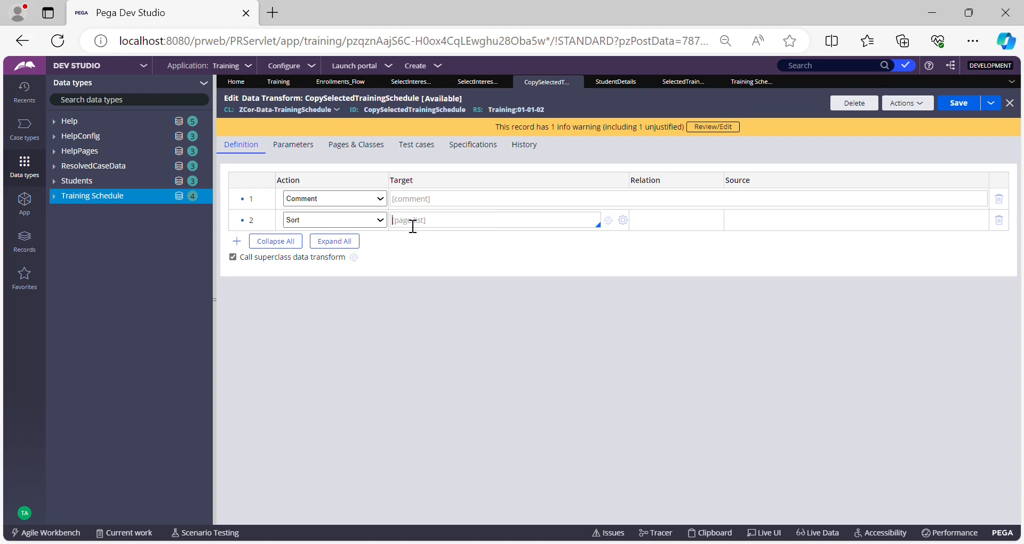
pyautogui.click(624, 221)
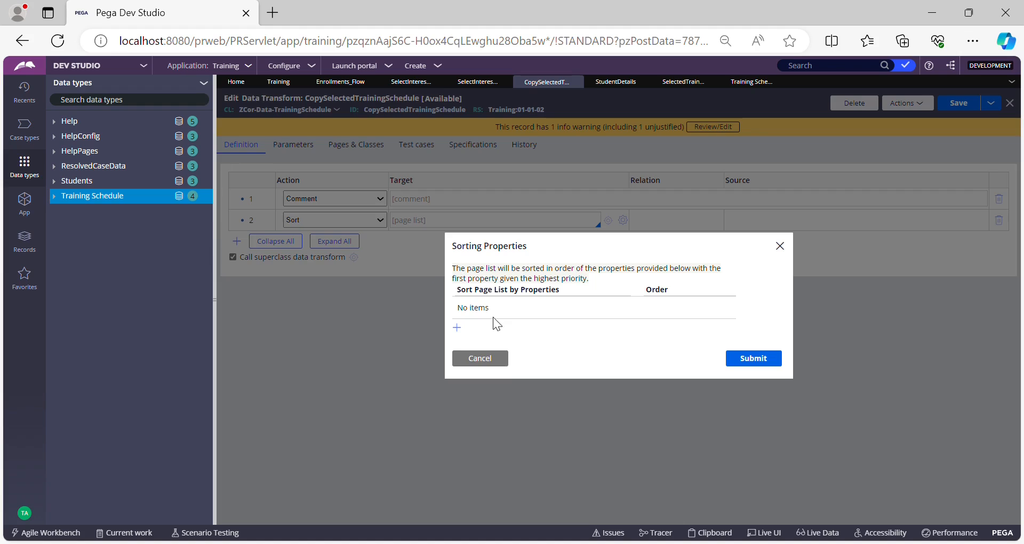
pyautogui.click(493, 358)
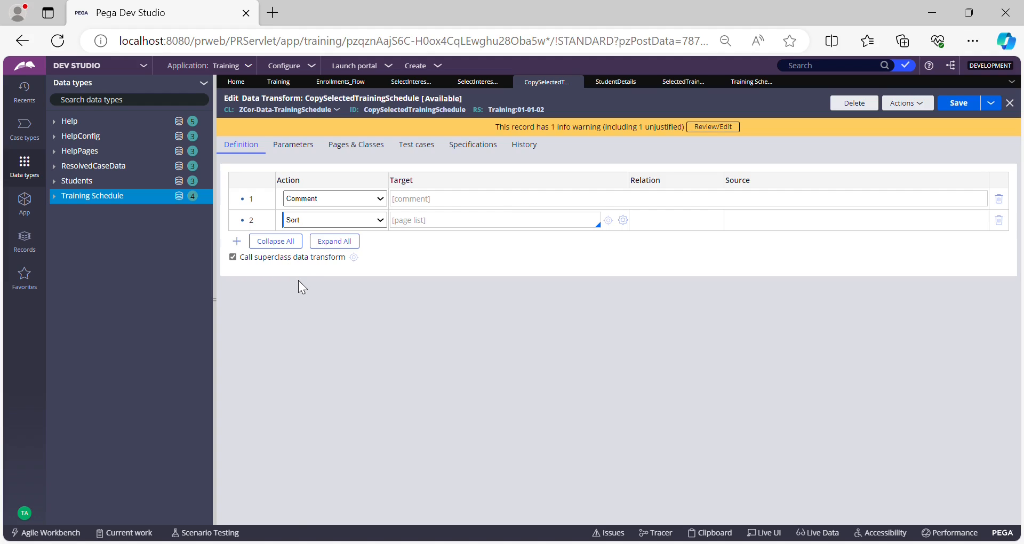
pyautogui.click(297, 298)
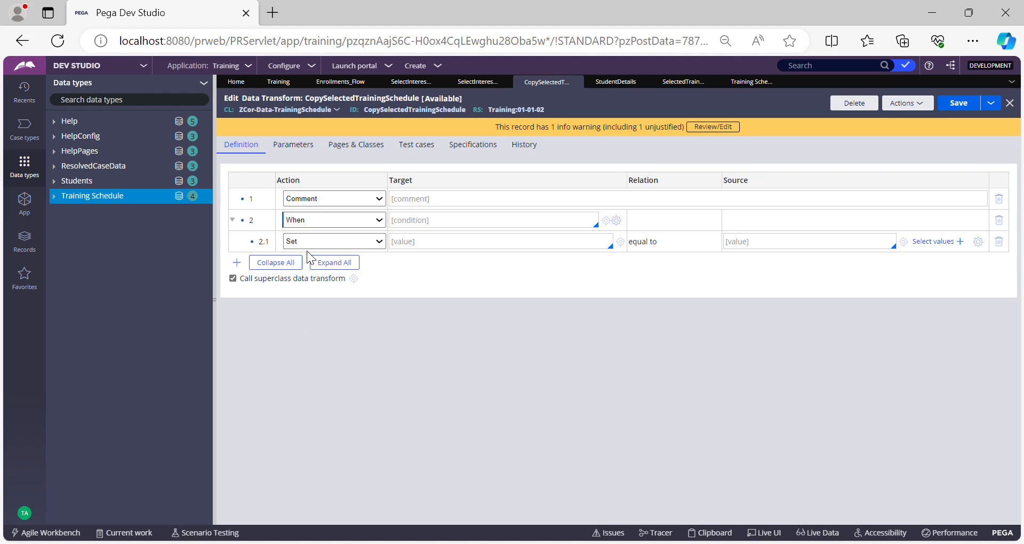
pyautogui.click(305, 337)
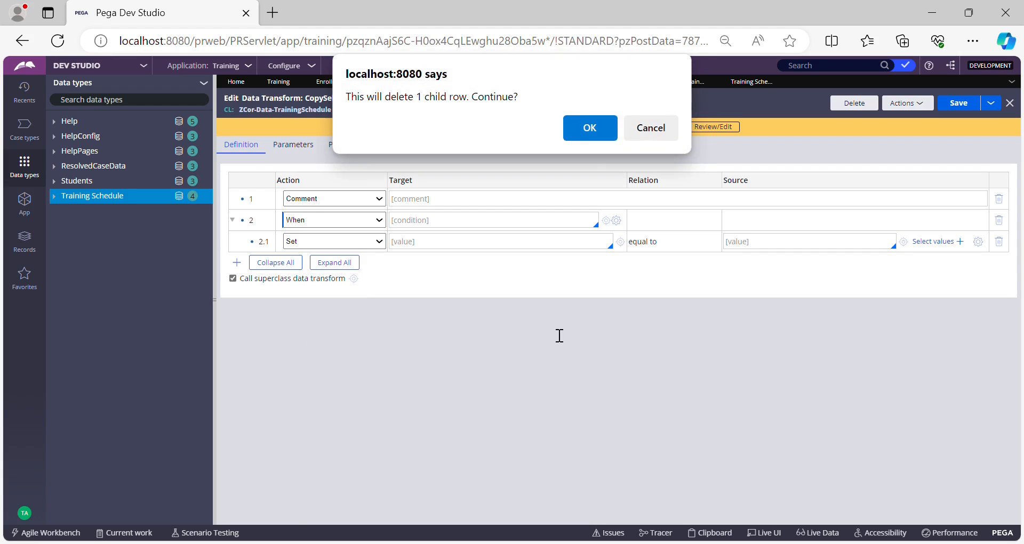
pyautogui.click(600, 131)
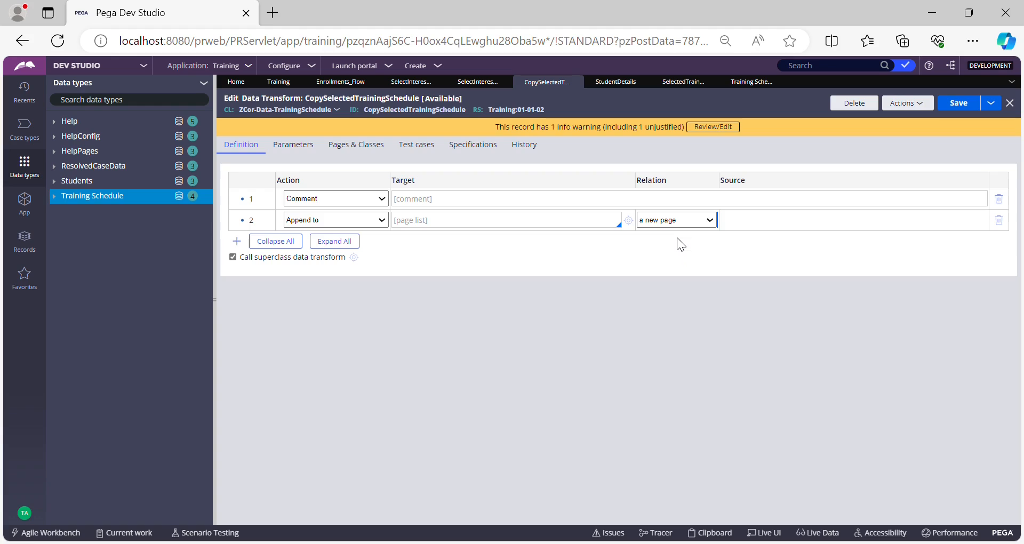
pyautogui.click(660, 244)
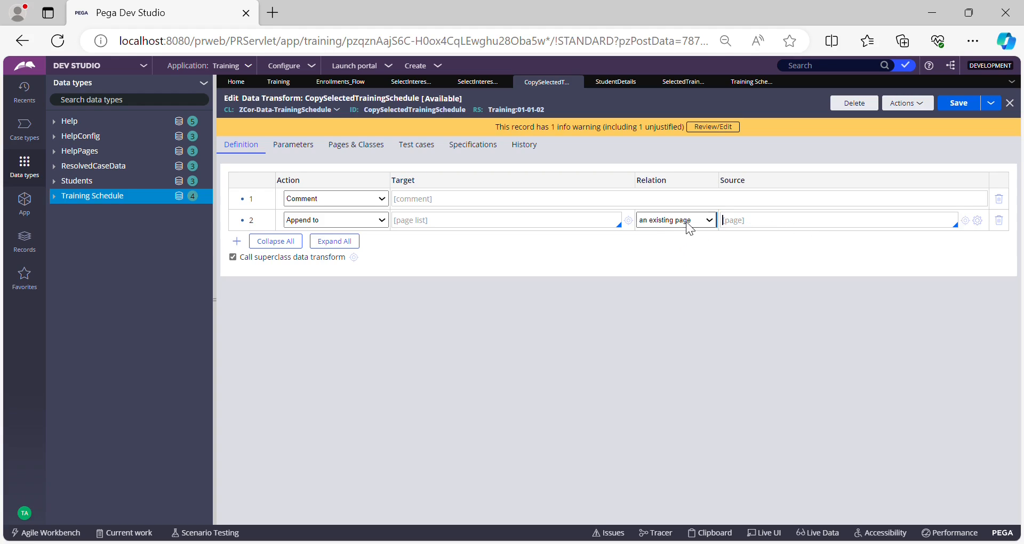
pyautogui.click(657, 251)
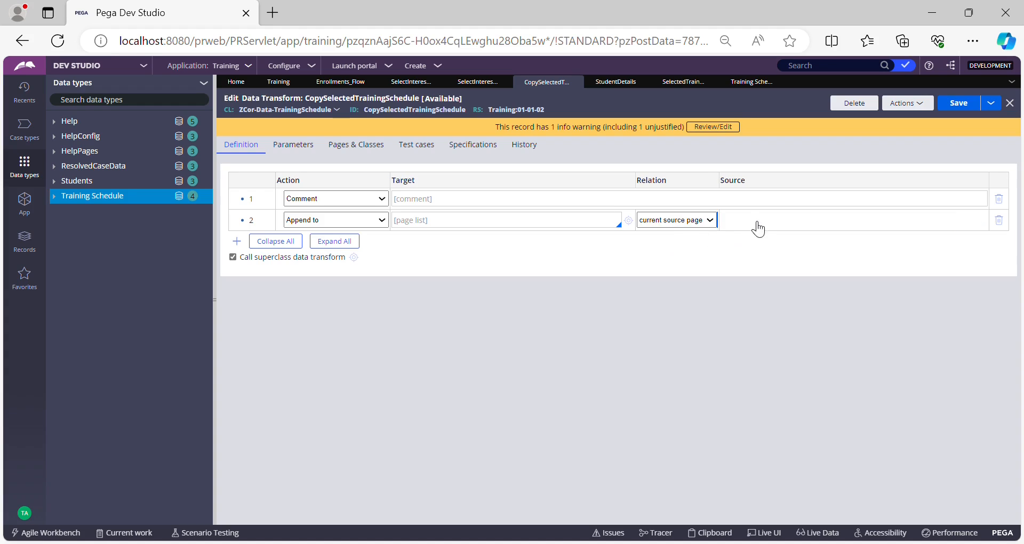
pyautogui.click(680, 223)
pyautogui.click(659, 262)
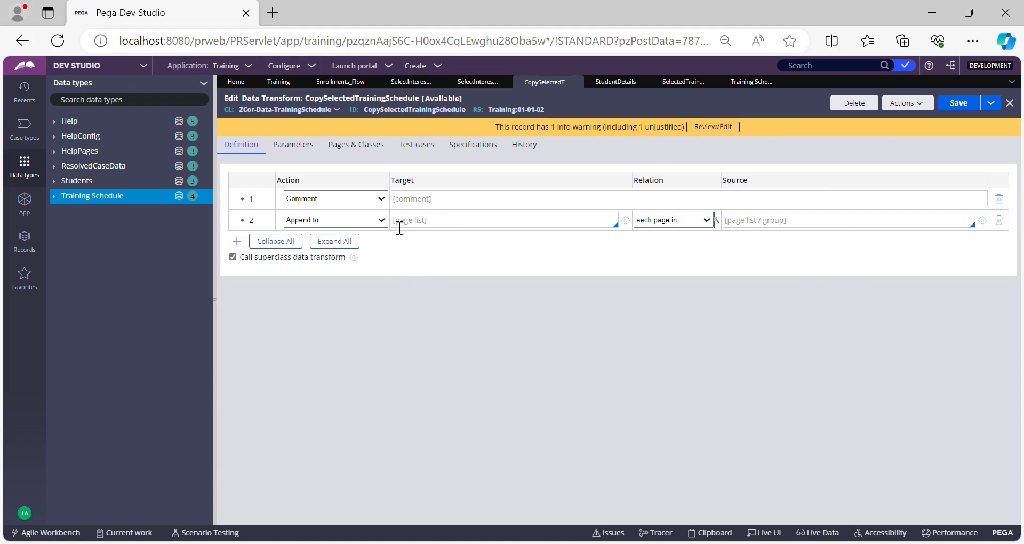
pyautogui.click(375, 226)
pyautogui.click(328, 334)
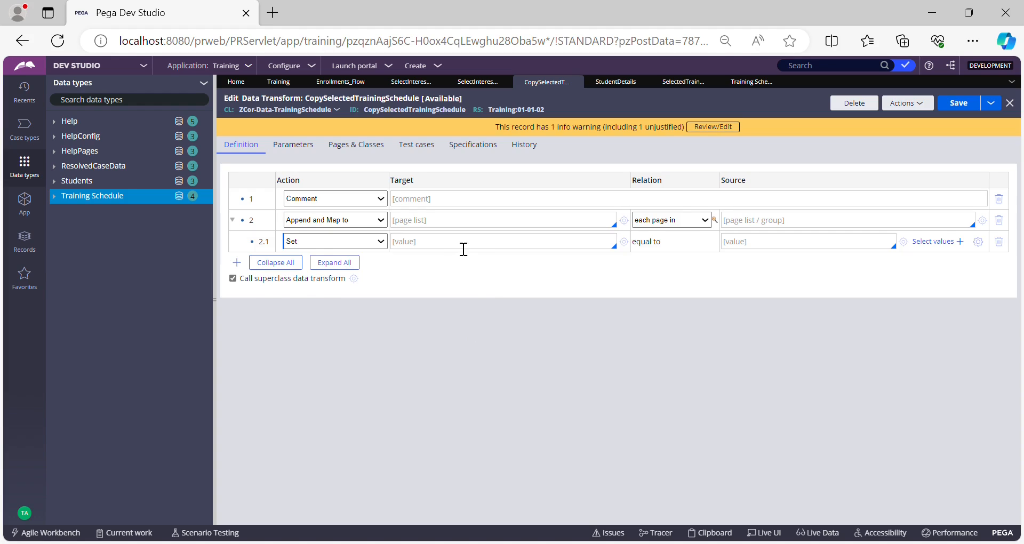
pyautogui.click(461, 229)
pyautogui.click(343, 224)
pyautogui.click(305, 329)
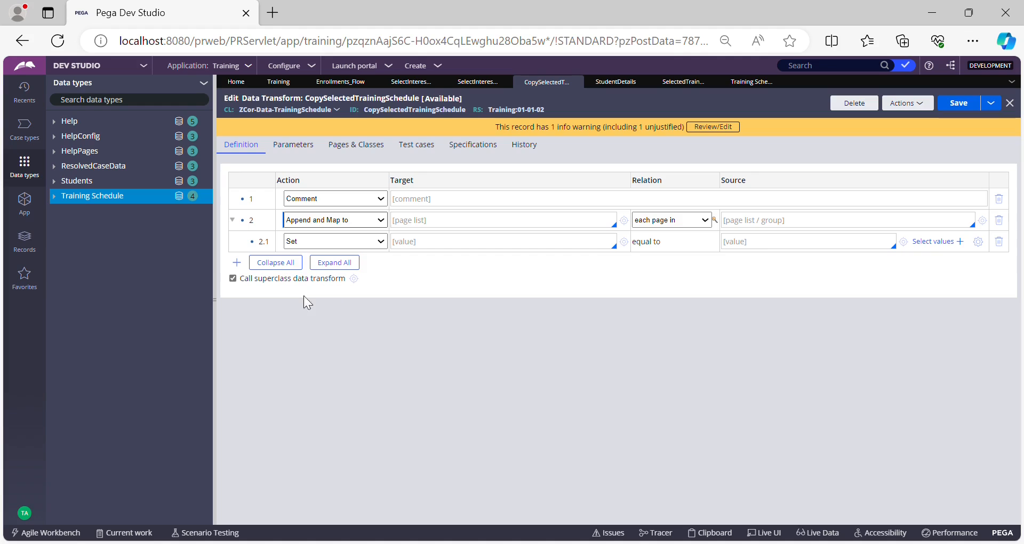
pyautogui.click(302, 335)
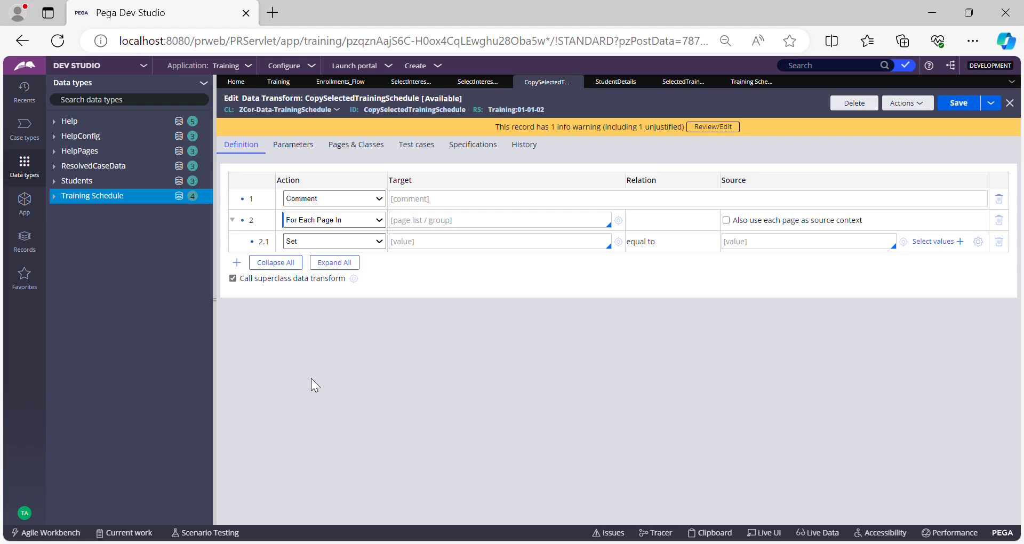
# Set the second row's action to Update Page targeting pyWorkPage and open the Pages & Classes tab.
pyautogui.click(305, 253)
pyautogui.click(435, 230)
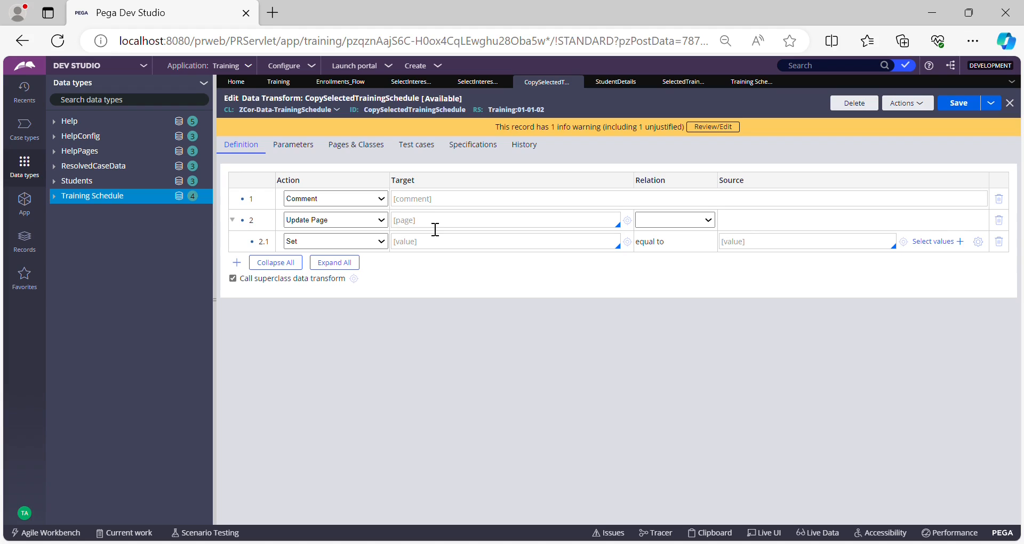
pyautogui.write('pyWorkPage')
pyautogui.doubleClick(435, 229)
pyautogui.press('Right')
pyautogui.write('.')
pyautogui.tripleClick(435, 230)
pyautogui.doubleClick(406, 228)
pyautogui.hotkey('ctrl', 'c')
pyautogui.click(357, 145)
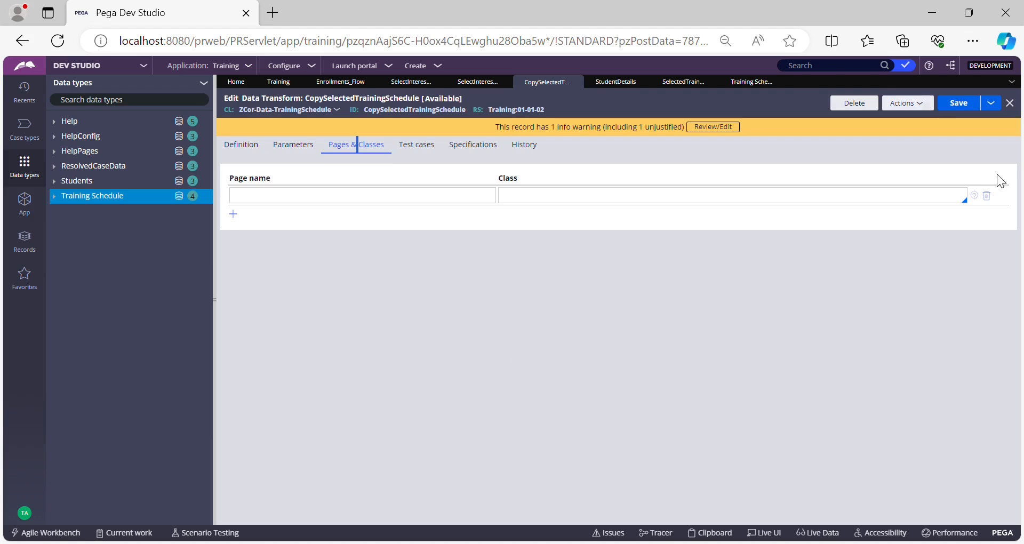
# Map page pyWorkPage to class ZCor-Training-Work-Training in the data transform's Pages & Classes.
pyautogui.click(345, 195)
pyautogui.hotkey('ctrl', 'v')
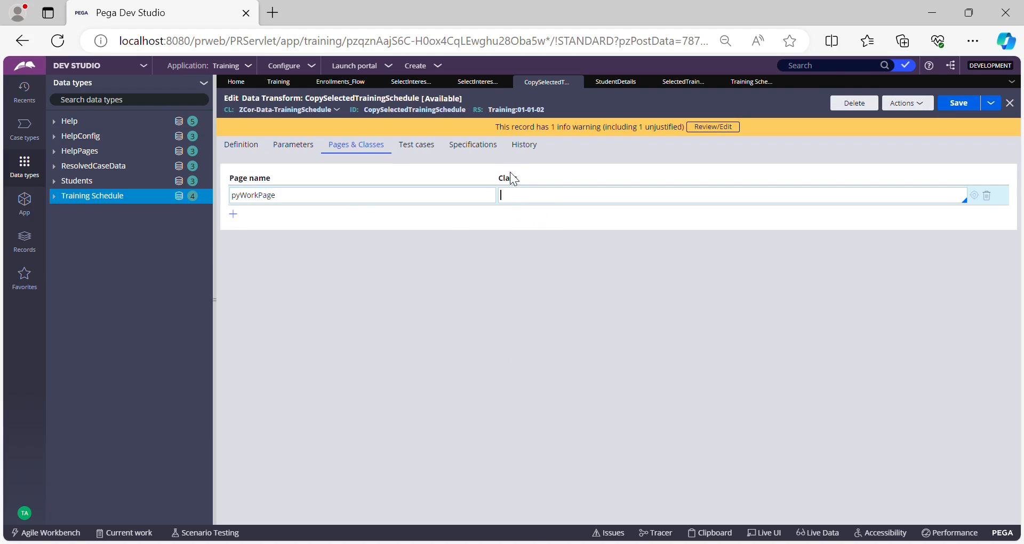
pyautogui.click(26, 205)
pyautogui.click(182, 126)
pyautogui.press('BackSpace')
pyautogui.press('BackSpace')
pyautogui.press('BackSpace')
pyautogui.press('BackSpace')
pyautogui.press('BackSpace')
pyautogui.press('BackSpace')
pyautogui.press('BackSpace')
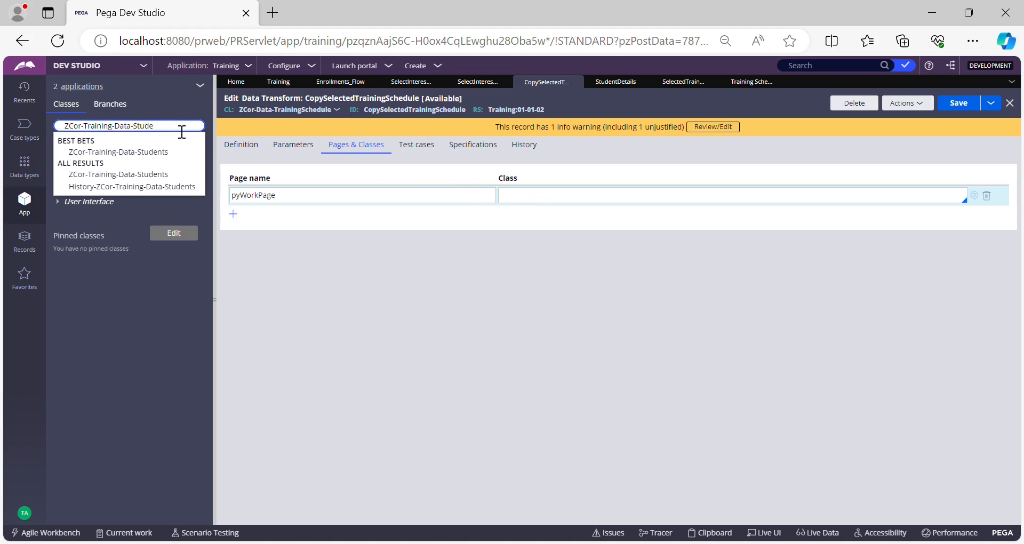
pyautogui.press('BackSpace')
pyautogui.press('BackSpace')
pyautogui.press('BackSpace')
pyautogui.press('BackSpace')
pyautogui.press('BackSpace')
pyautogui.press('BackSpace')
pyautogui.write('work')
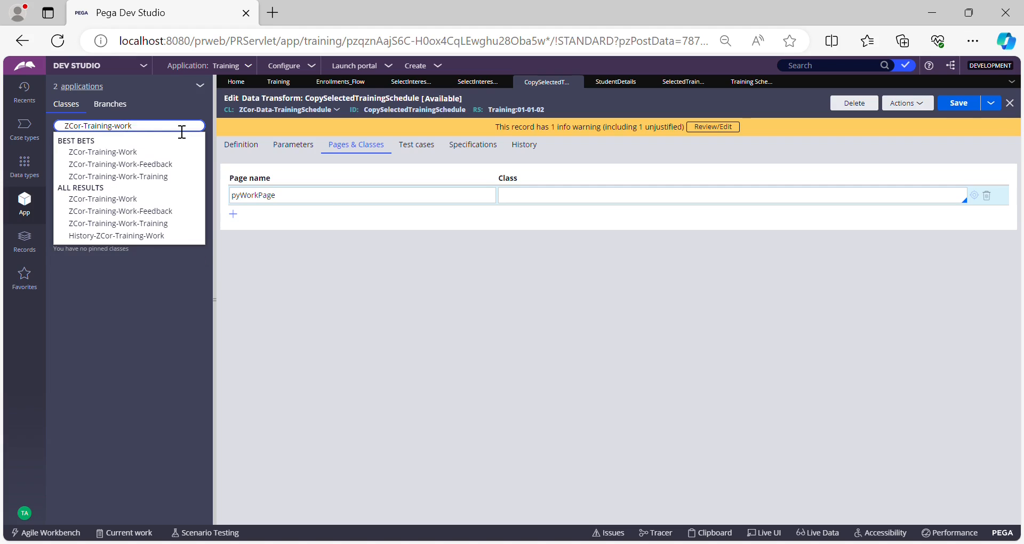
pyautogui.click(137, 177)
pyautogui.hotkey('ctrl', 'a')
pyautogui.hotkey('ctrl', 'c')
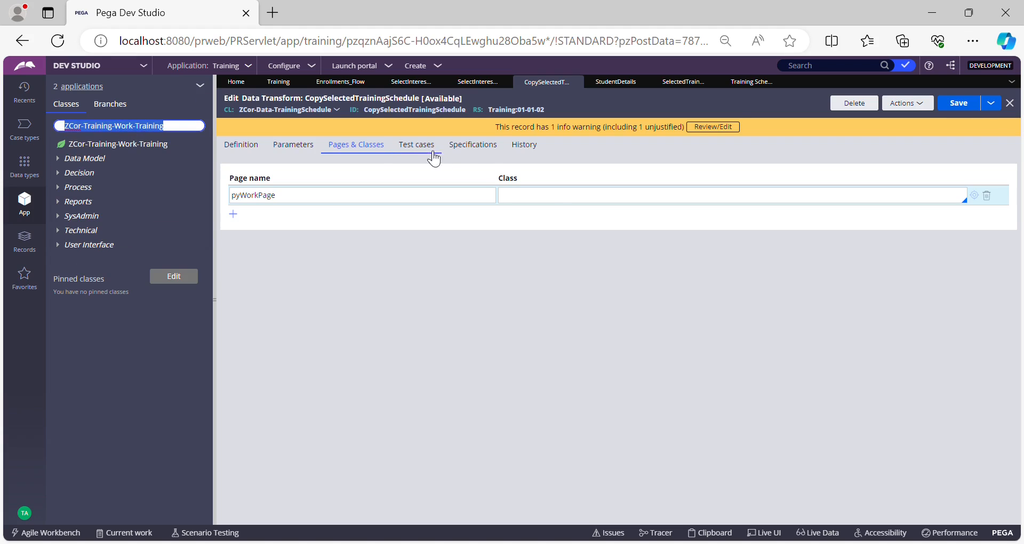
pyautogui.click(560, 196)
pyautogui.hotkey('ctrl', 'v')
# Set the Update Page row's target to pyWorkPage.StudentDetails.SelectedTrainingSchedule.
pyautogui.click(250, 146)
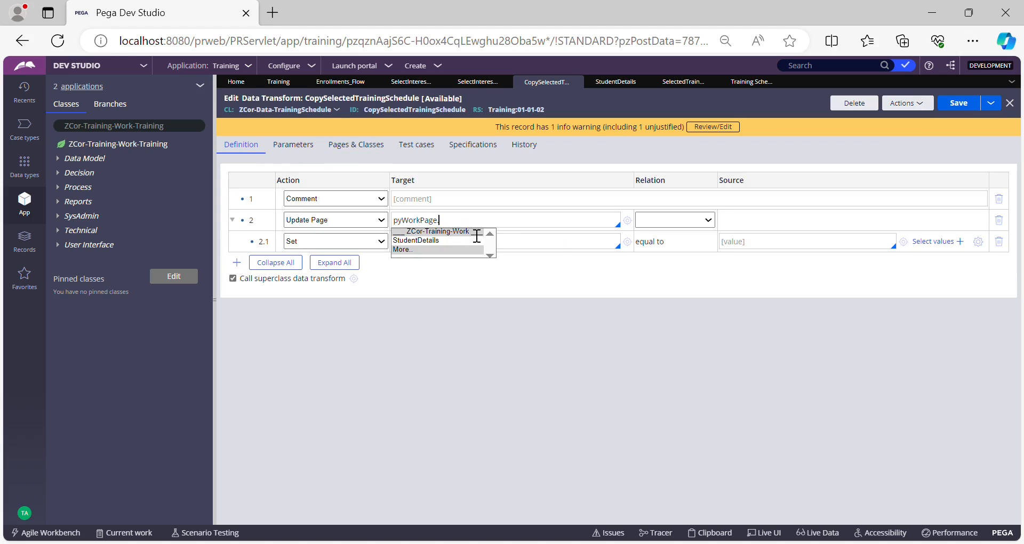
pyautogui.click(476, 237)
pyautogui.write('.StudentDetails.')
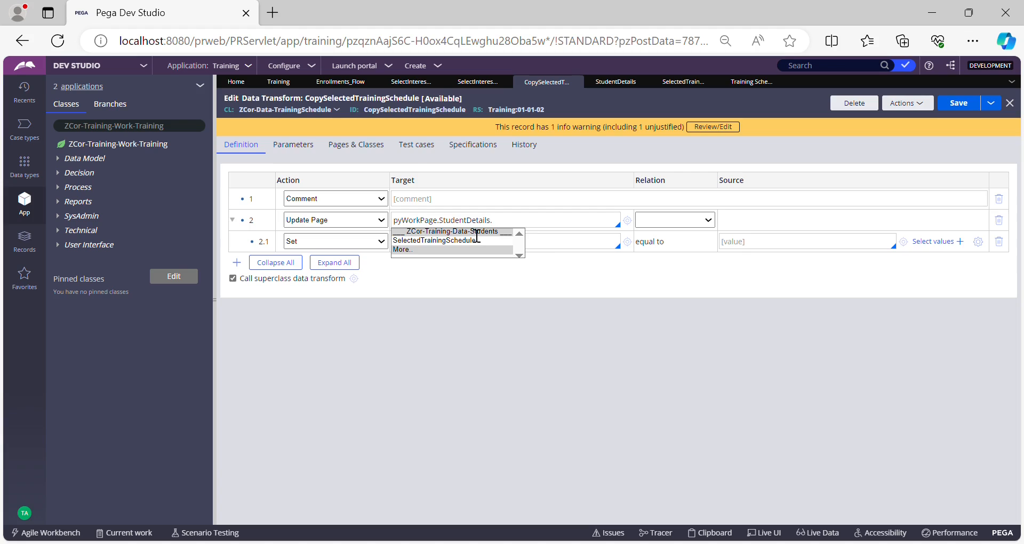
pyautogui.press('Down')
pyautogui.press('Return')
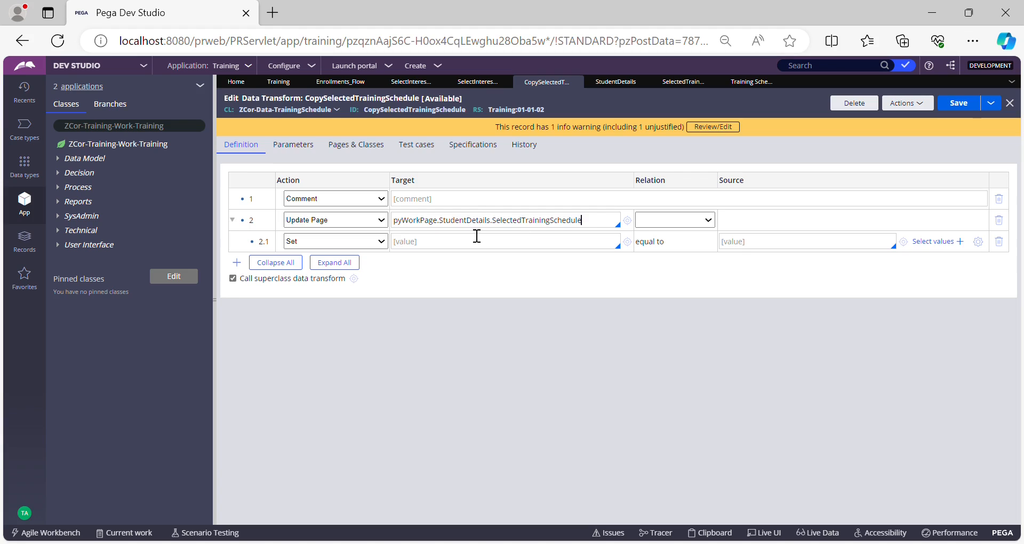
# Set the Update Page row's relation to with values from and its source to Primary.
pyautogui.tripleClick(519, 231)
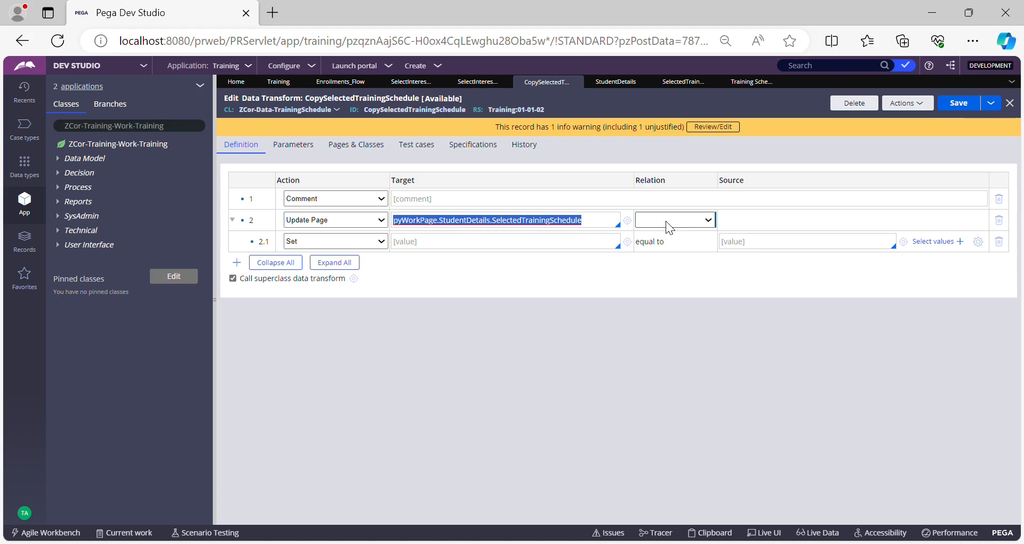
pyautogui.click(666, 242)
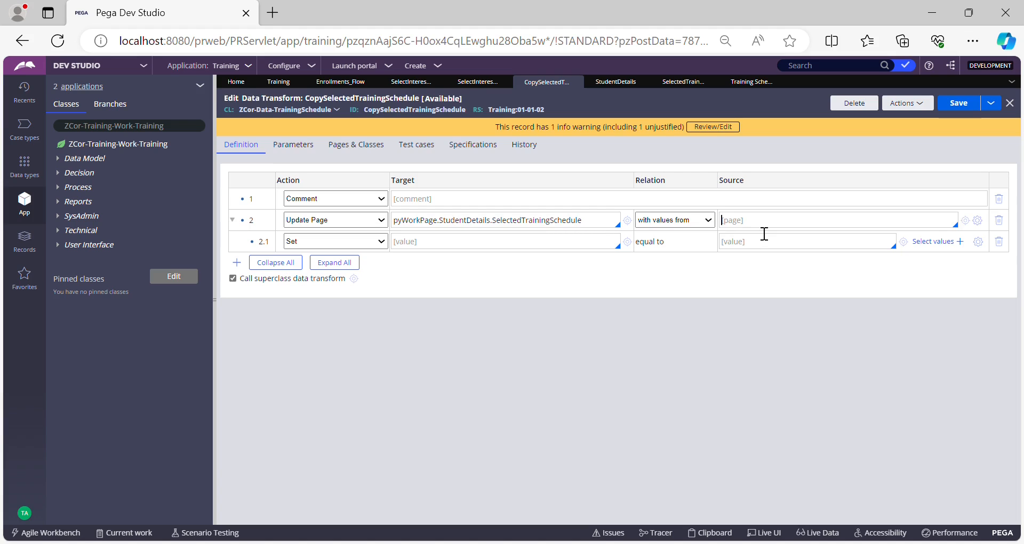
pyautogui.write('Primary')
pyautogui.hotkey('ctrl', 'a')
pyautogui.press('End')
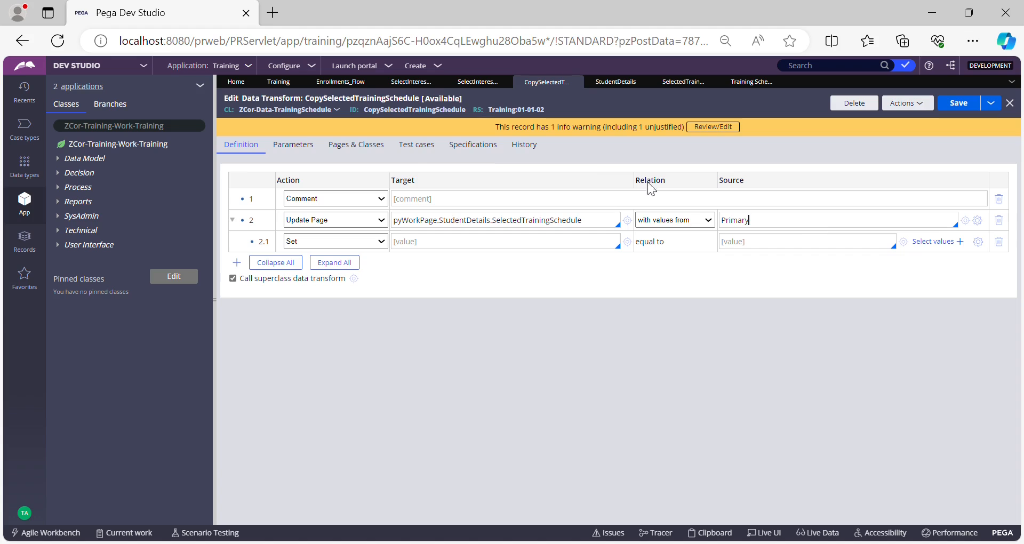
# Review the Select Interested Training flow action and section before returning to the data transform.
pyautogui.click(475, 85)
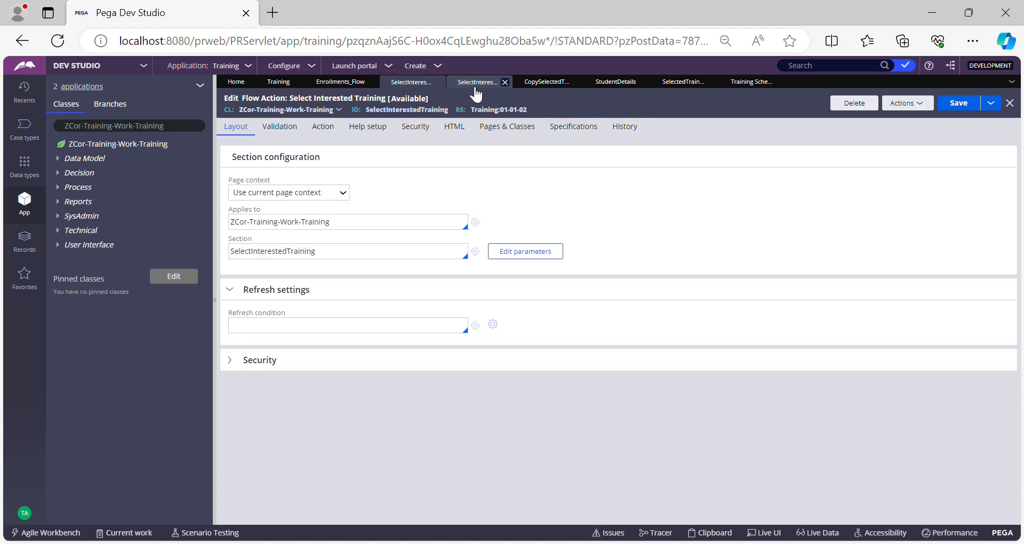
pyautogui.click(419, 83)
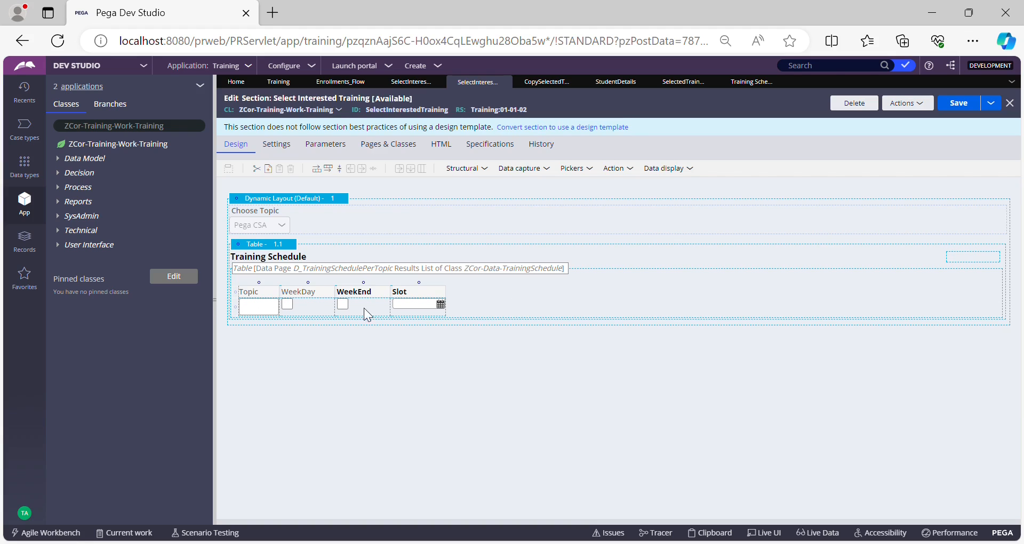
pyautogui.click(547, 87)
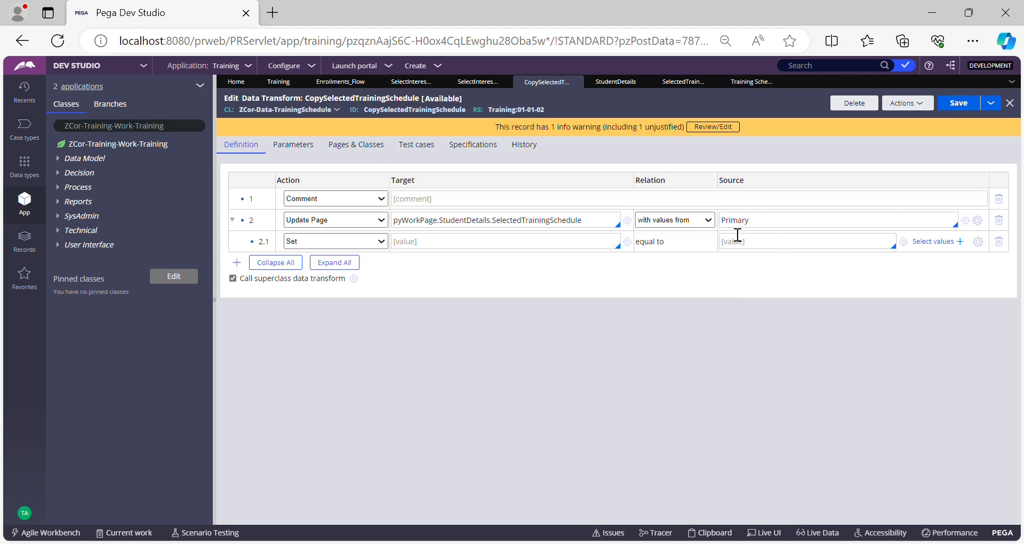
# Add child row 2.1 setting .Topic equal to .Topic under the Update Page row.
pyautogui.click(489, 248)
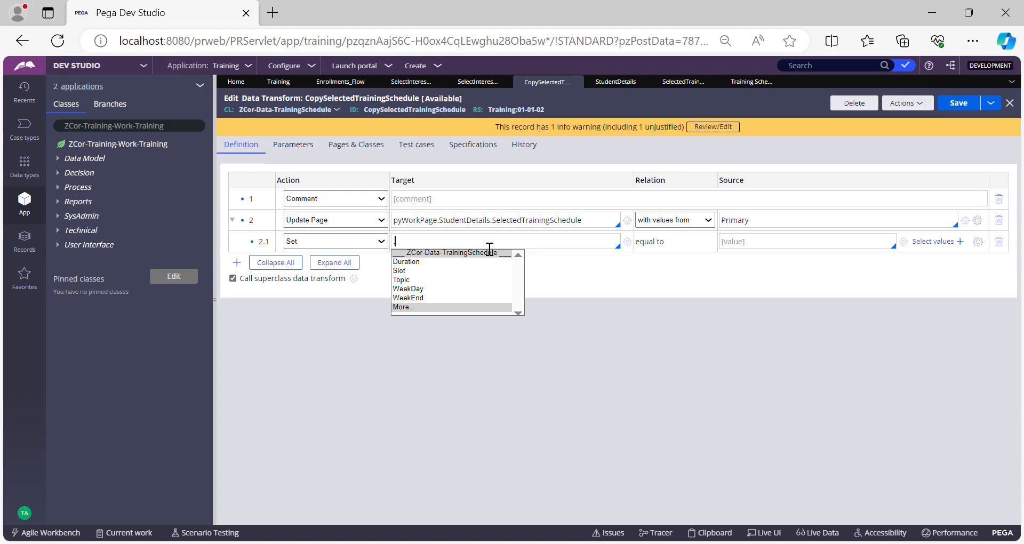
pyautogui.press('Down')
pyautogui.press('Down')
pyautogui.press('Down')
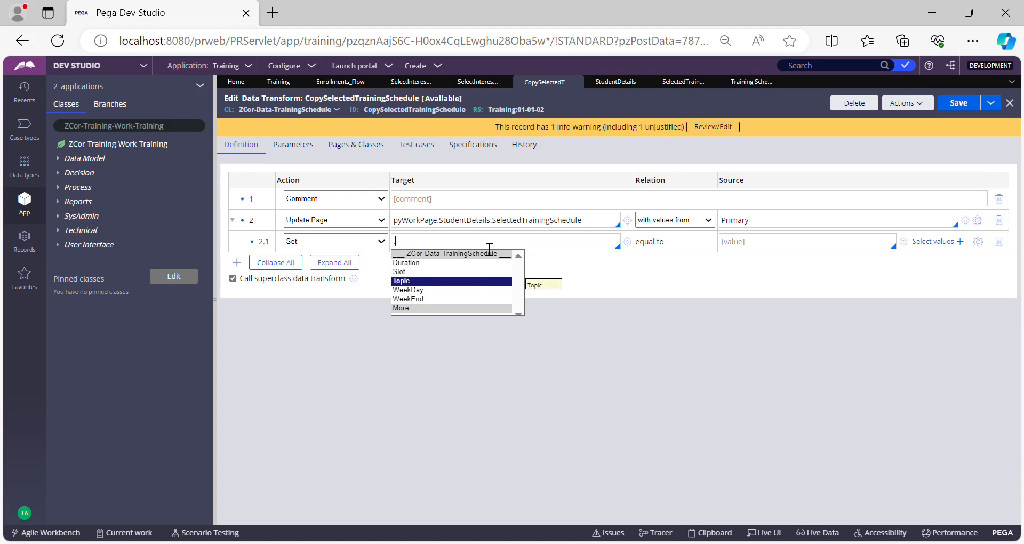
pyautogui.press('Up')
pyautogui.press('Down')
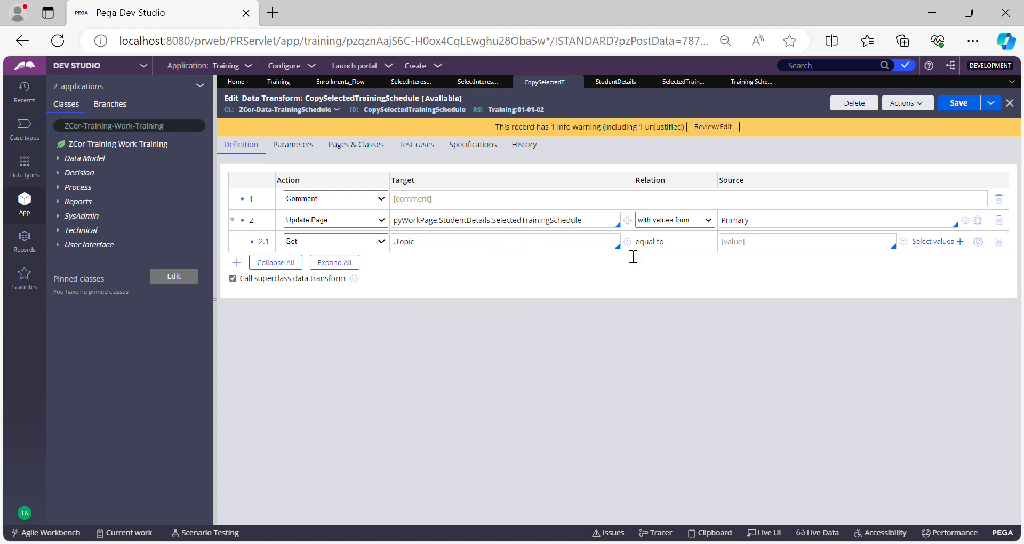
pyautogui.click(759, 246)
pyautogui.press('Down')
pyautogui.press('Down')
pyautogui.press('Down')
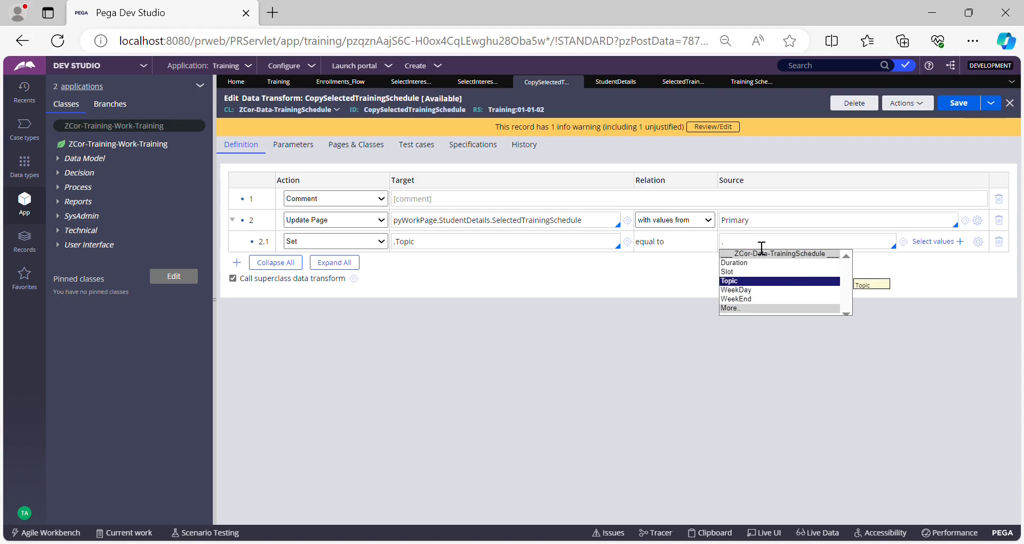
pyautogui.press('Return')
pyautogui.press('Return')
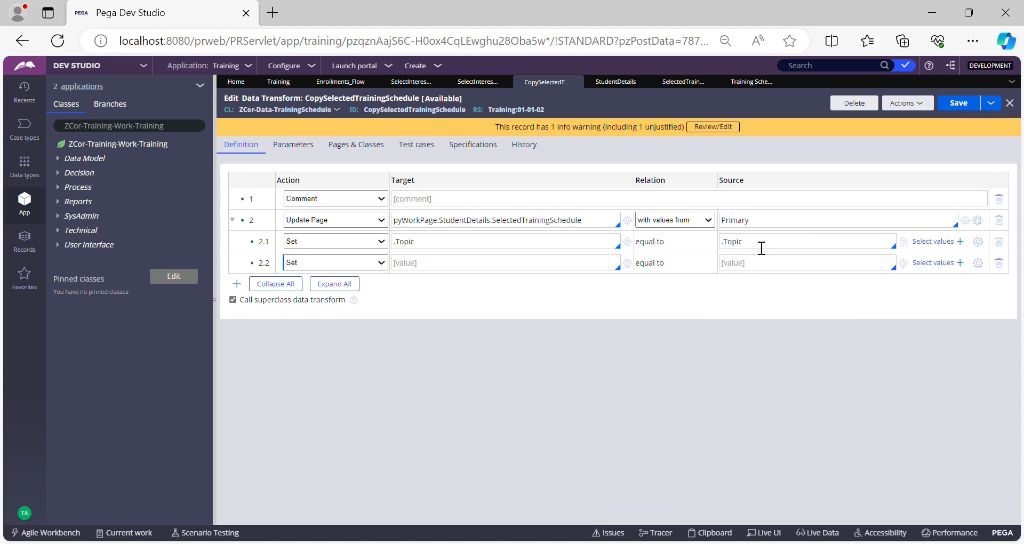
# Add child row 2.2 setting .Duration equal to .Duration.
pyautogui.click(442, 270)
pyautogui.write('.')
pyautogui.press('Down')
pyautogui.press('Down')
pyautogui.press('Up')
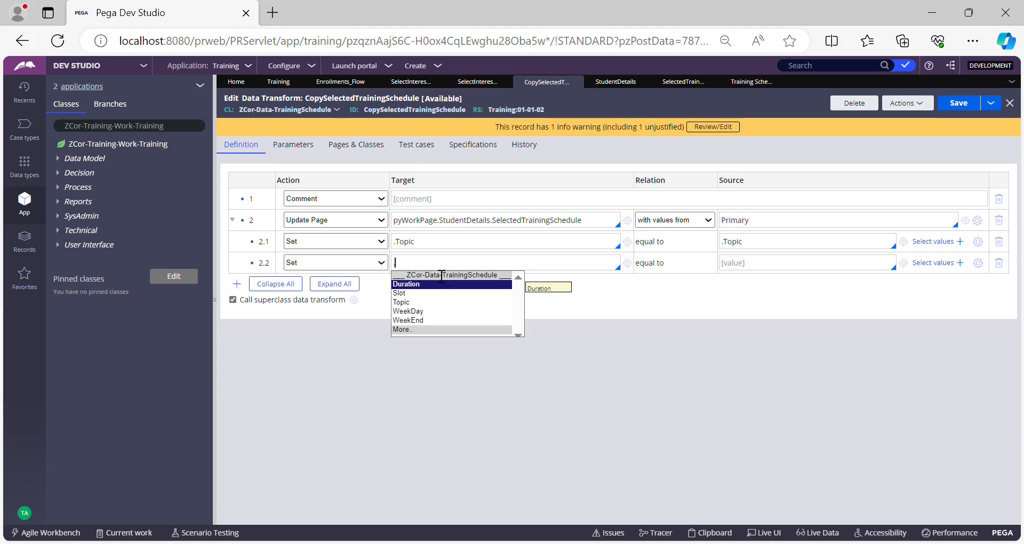
pyautogui.press('Return')
pyautogui.click(761, 267)
pyautogui.write('.Duration')
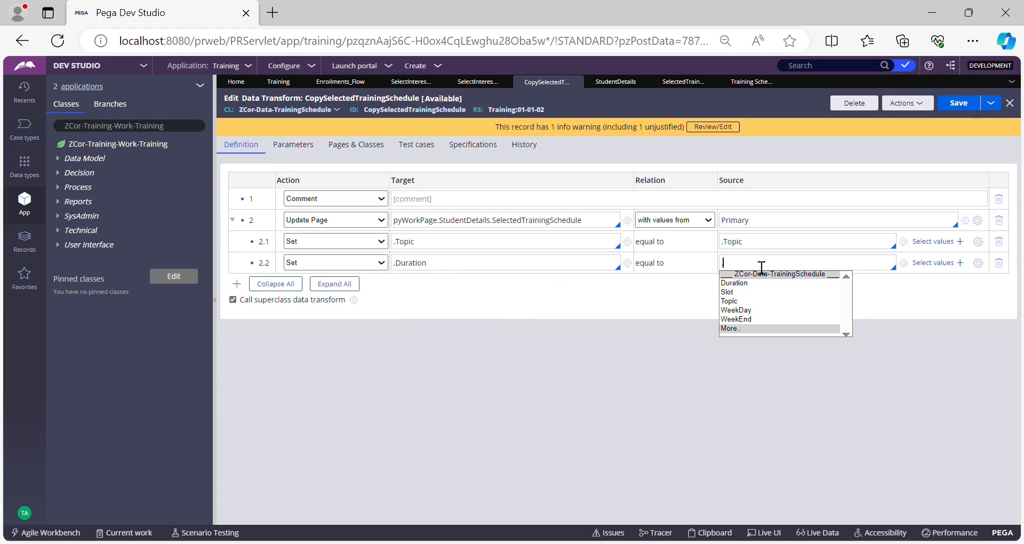
pyautogui.press('Down')
pyautogui.press('Return')
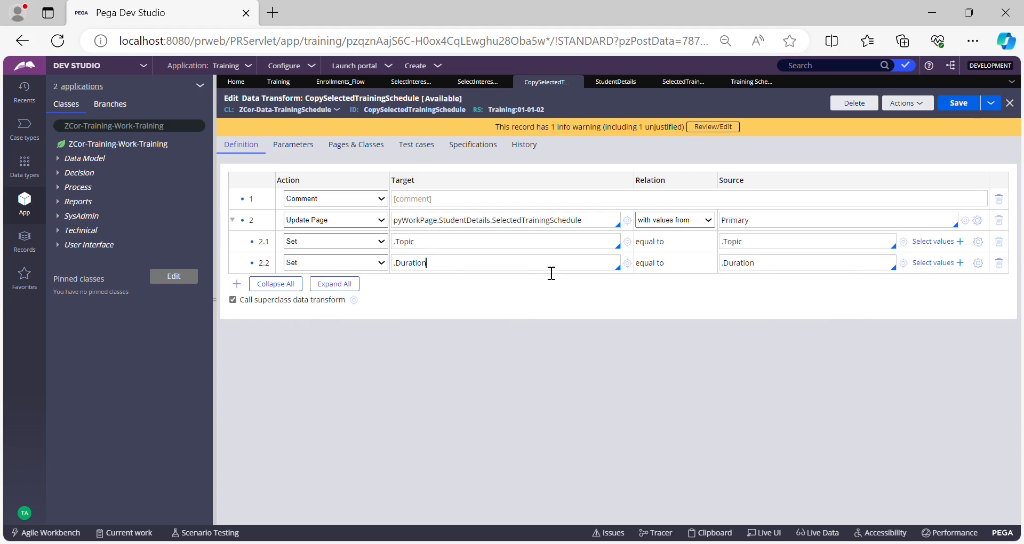
pyautogui.press('Return')
# Add child row 2.3 setting .Slot equal to .Slot.
pyautogui.press('Tab')
pyautogui.write('.')
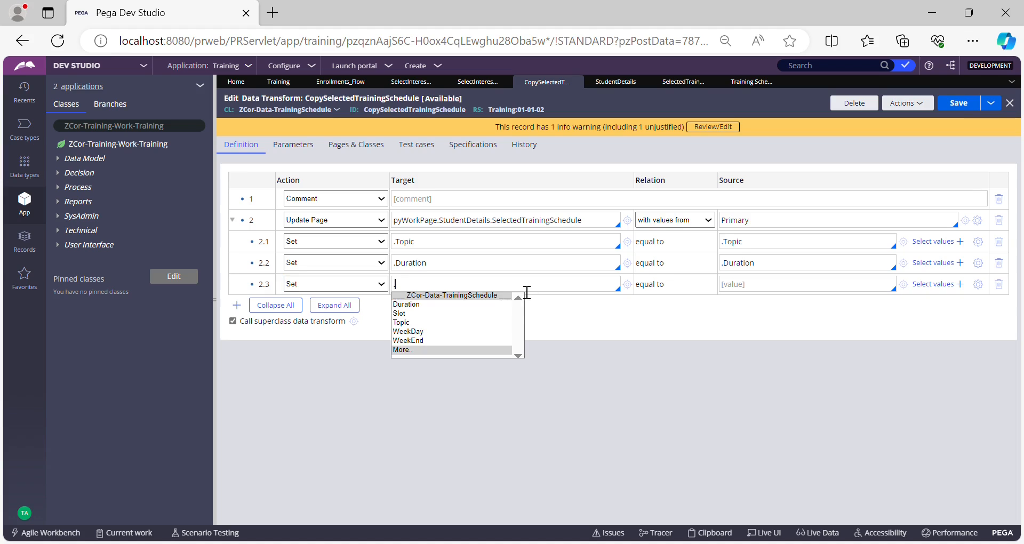
pyautogui.press('Down')
pyautogui.press('Down')
pyautogui.press('Down')
pyautogui.press('Down')
pyautogui.press('Up')
pyautogui.press('Up')
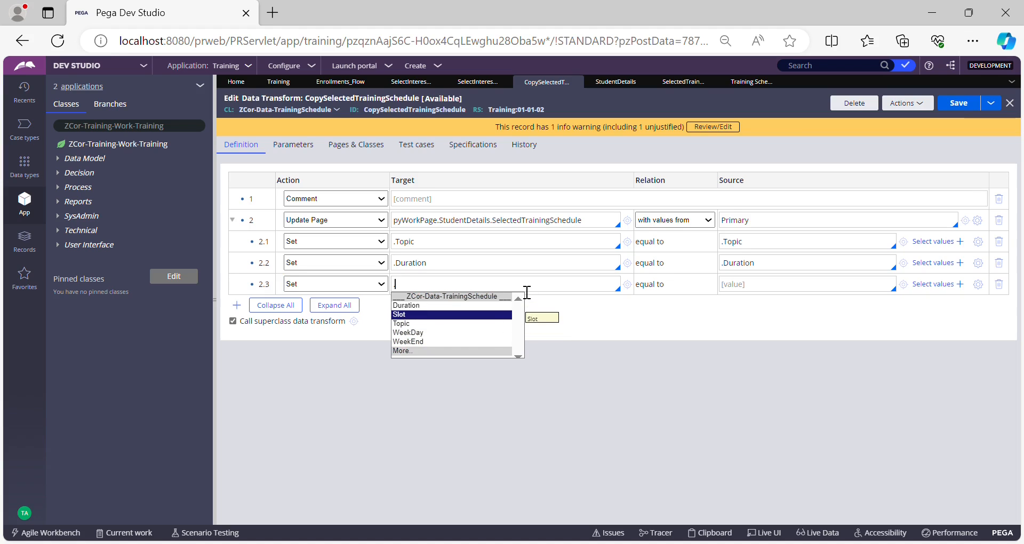
pyautogui.press('Return')
pyautogui.write('.')
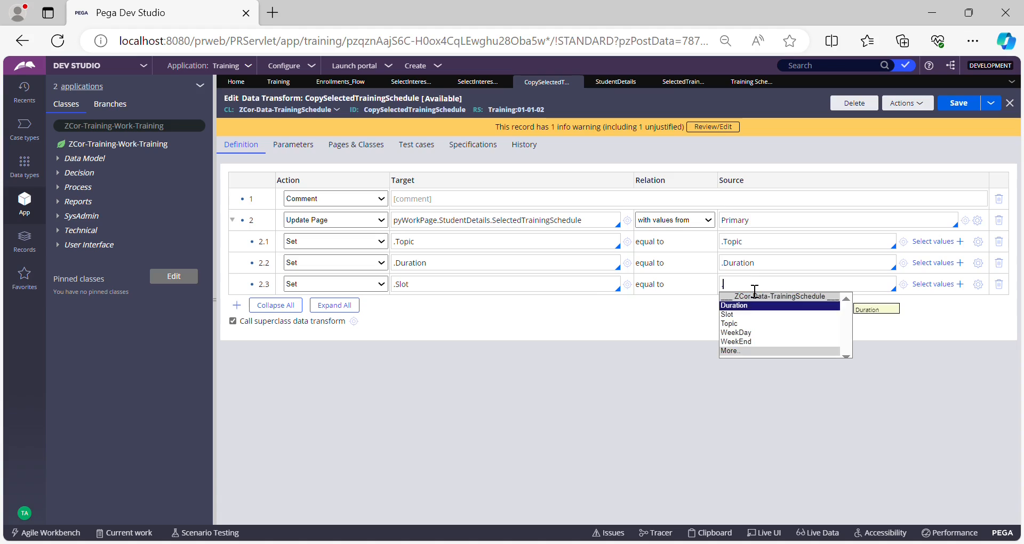
pyautogui.press('Down')
pyautogui.press('Return')
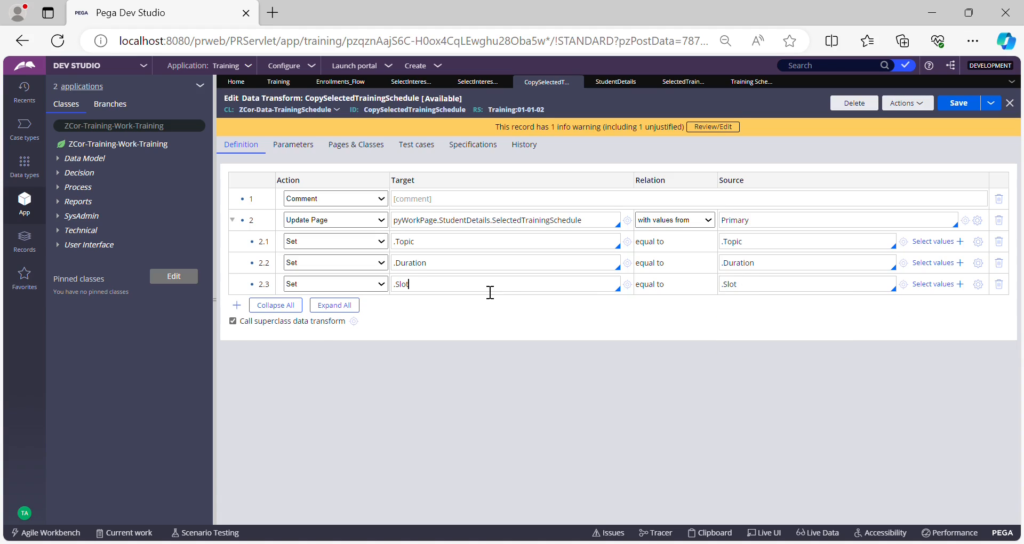
pyautogui.press('Return')
# Add child row 2.4 setting .WeekDay equal to .WeekDay.
pyautogui.click(478, 313)
pyautogui.write('.')
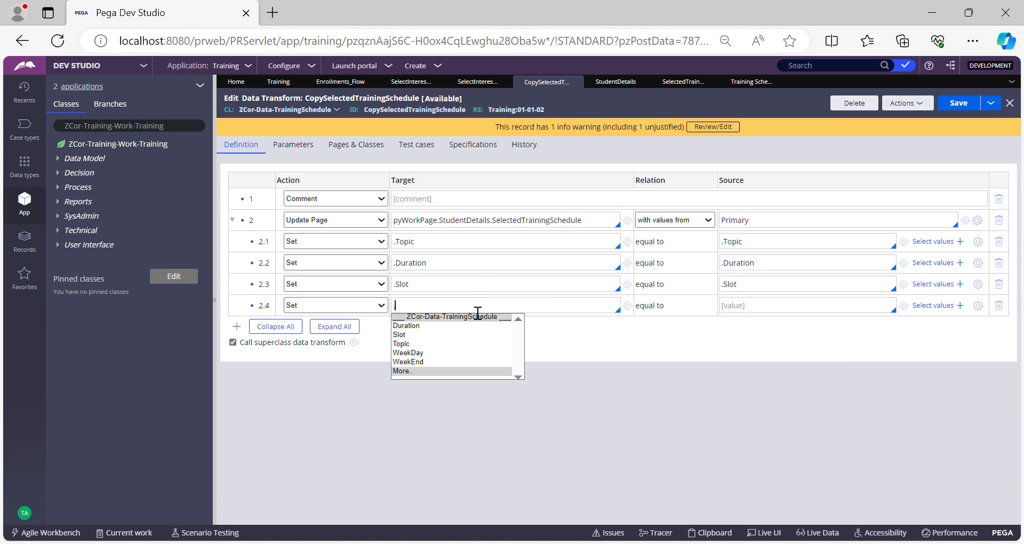
pyautogui.press('Down')
pyautogui.press('Down')
pyautogui.press('Down')
pyautogui.press('Down')
pyautogui.press('Return')
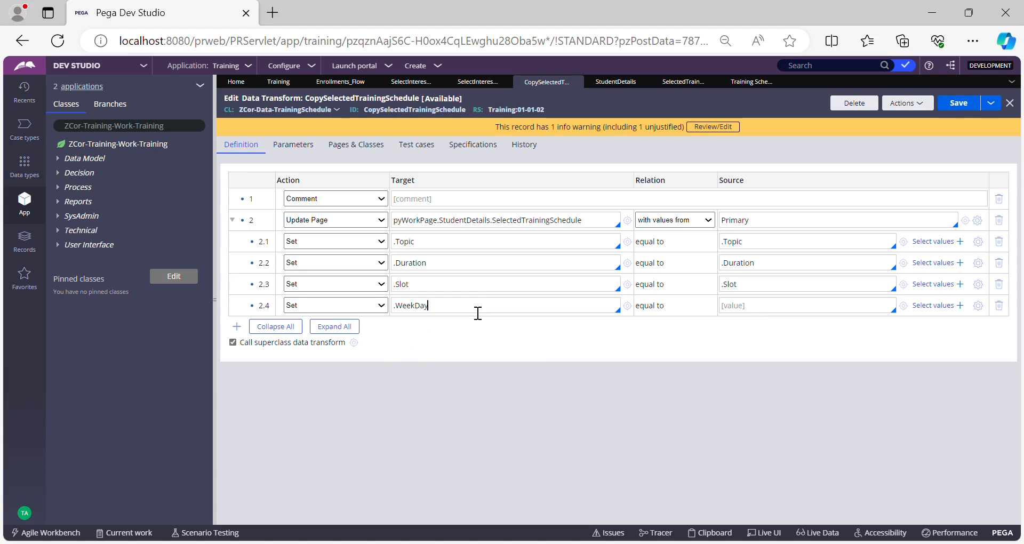
pyautogui.click(760, 312)
pyautogui.write('.')
pyautogui.press('Down')
pyautogui.press('Down')
pyautogui.press('Down')
pyautogui.press('Down')
pyautogui.press('Return')
# Add child row 2.5 setting .WeekEnd equal to .WeekEnd and save the data transform.
pyautogui.press('Return')
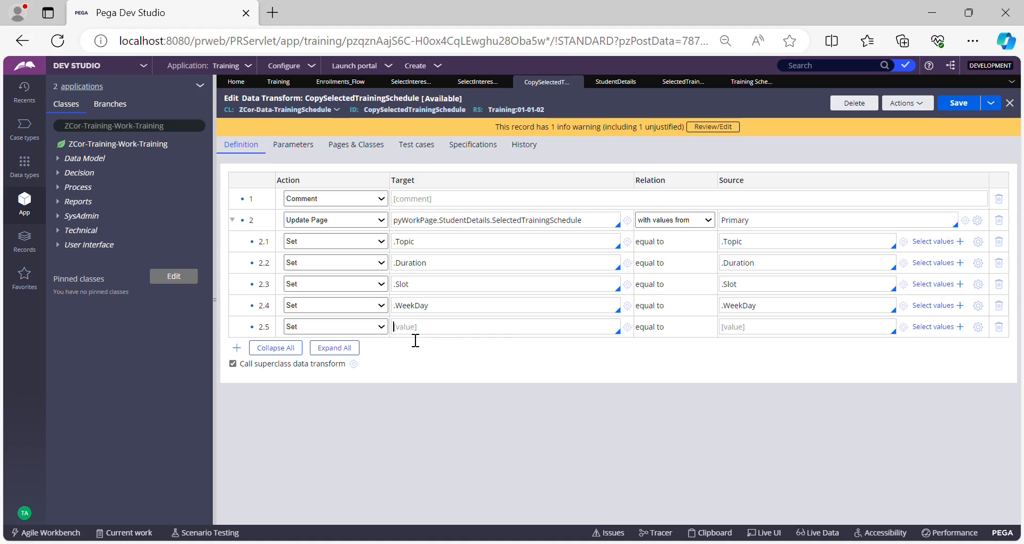
pyautogui.write('.')
pyautogui.press('Down')
pyautogui.press('Down')
pyautogui.press('Down')
pyautogui.press('Down')
pyautogui.press('Return')
pyautogui.write('.')
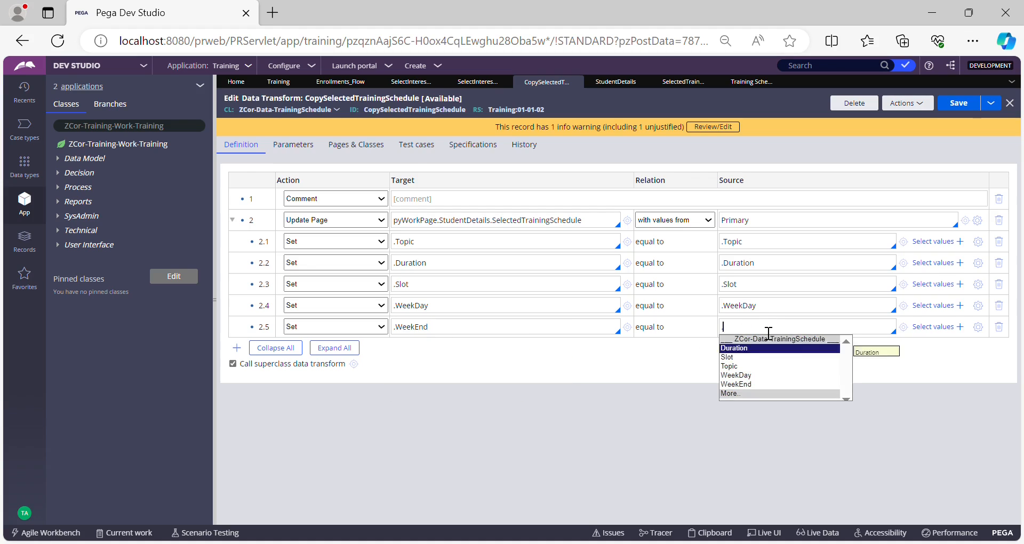
pyautogui.press('Down')
pyautogui.press('Down')
pyautogui.press('Down')
pyautogui.press('Down')
pyautogui.press('Return')
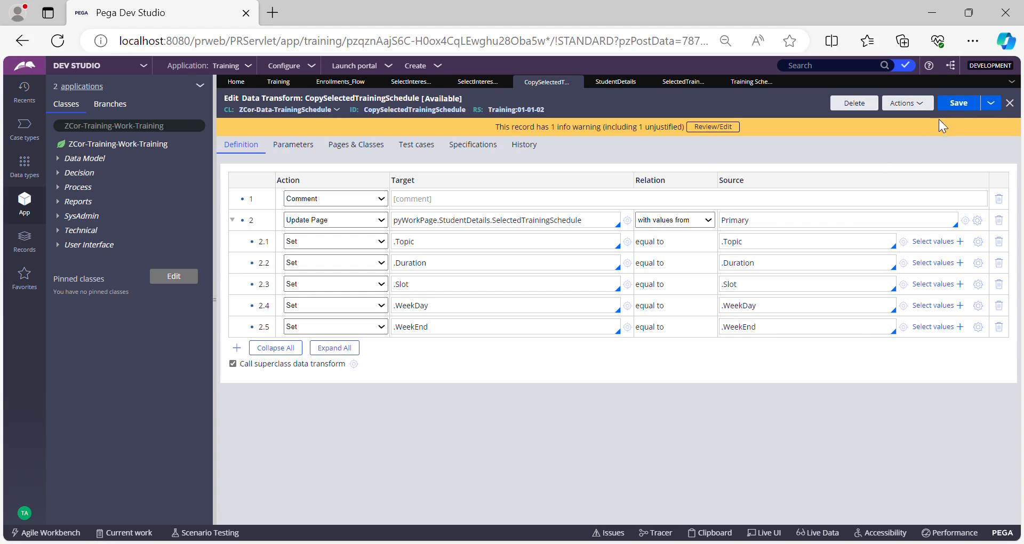
pyautogui.click(954, 108)
# Inspect the Training Schedule table's click action that runs the CopySelectedTrainingSchedule data transform, opening it from there.
pyautogui.click(474, 82)
pyautogui.click(273, 252)
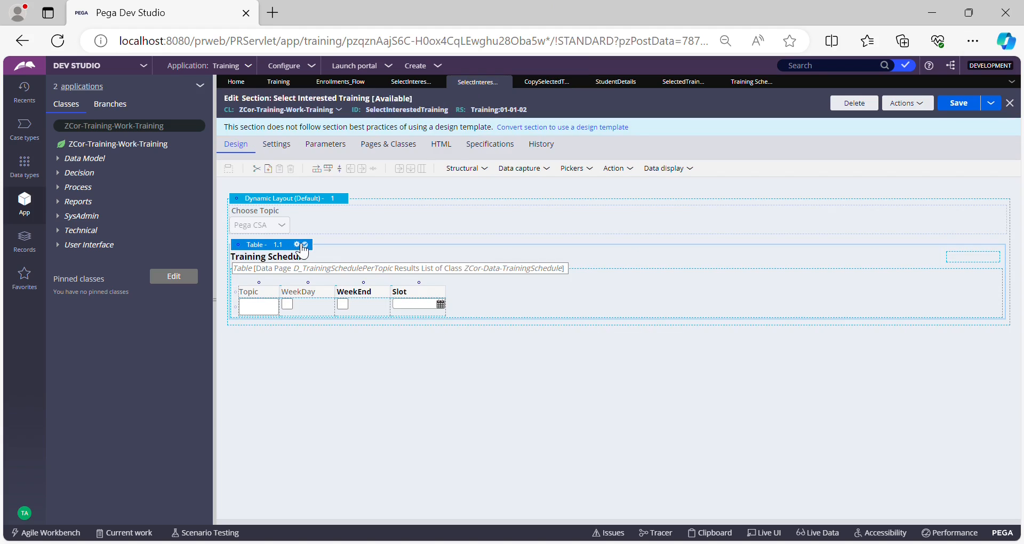
pyautogui.doubleClick(504, 284)
pyautogui.click(621, 185)
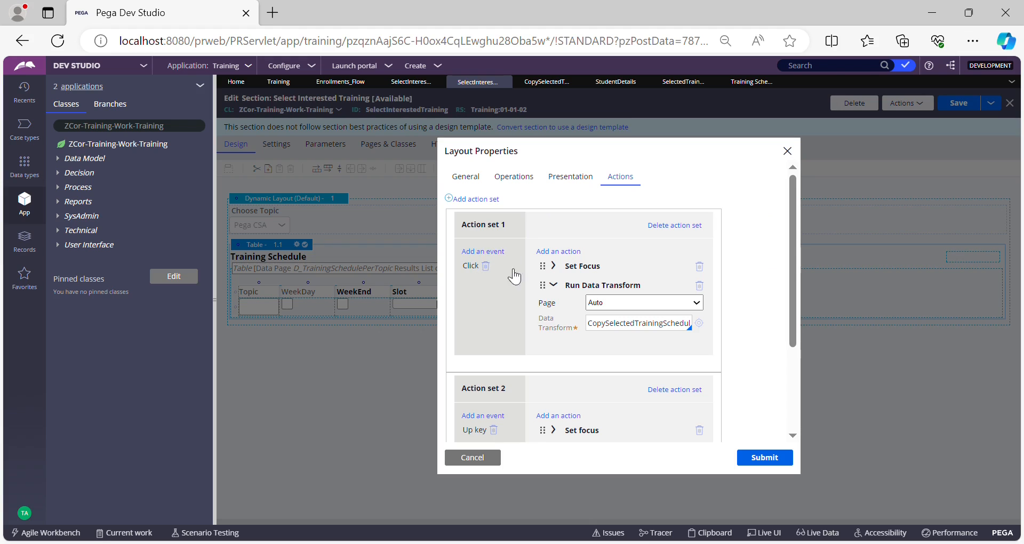
pyautogui.click(642, 323)
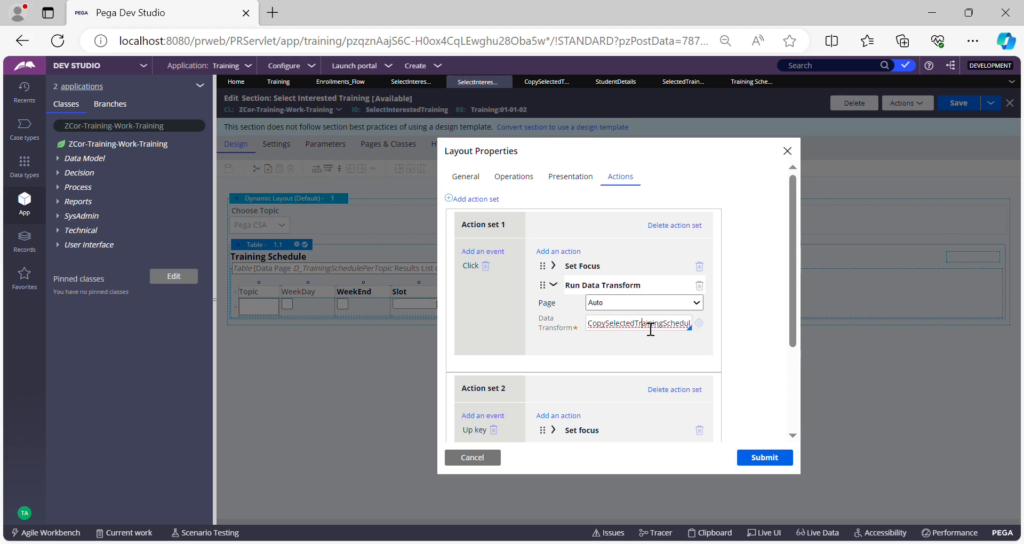
pyautogui.click(699, 323)
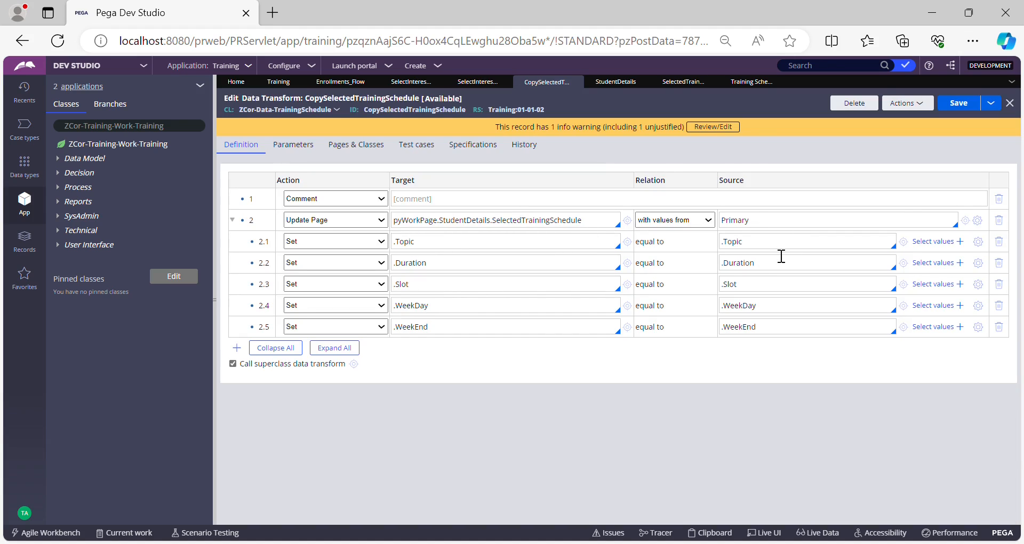
# Review the Update Page target path in row 2 of the data transform and collapse its child rows.
pyautogui.click(768, 226)
pyautogui.doubleClick(768, 231)
pyautogui.doubleClick(550, 228)
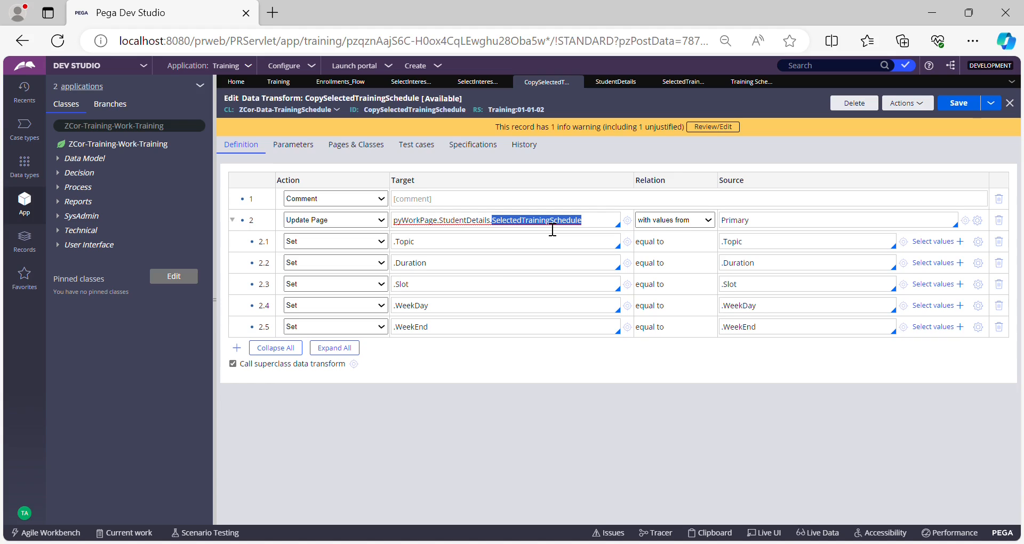
pyautogui.click(476, 231)
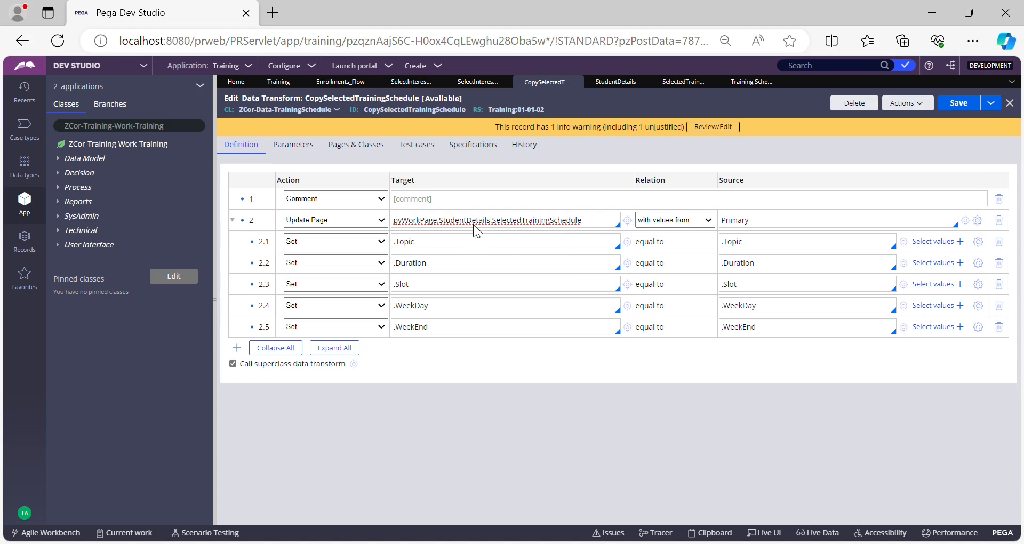
pyautogui.doubleClick(549, 223)
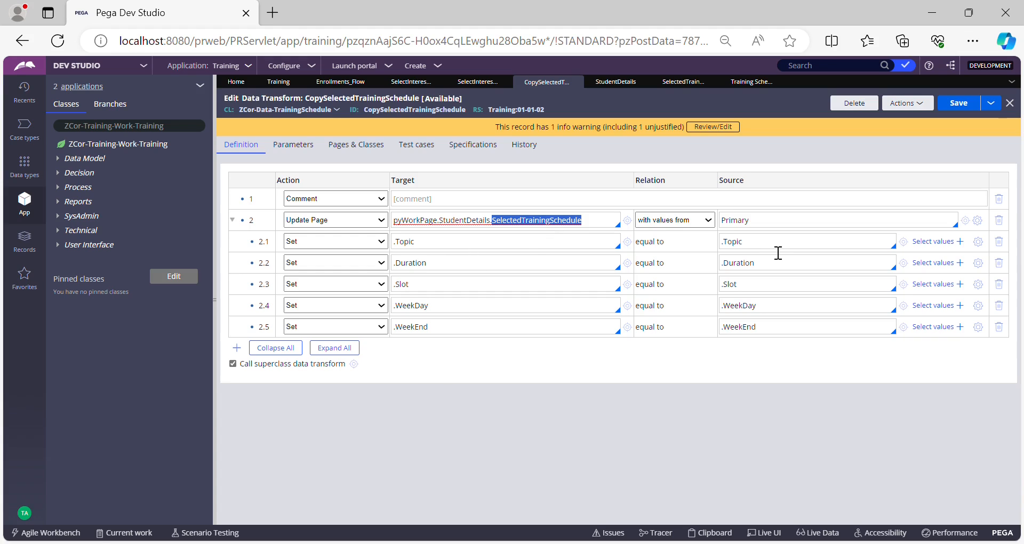
pyautogui.click(747, 156)
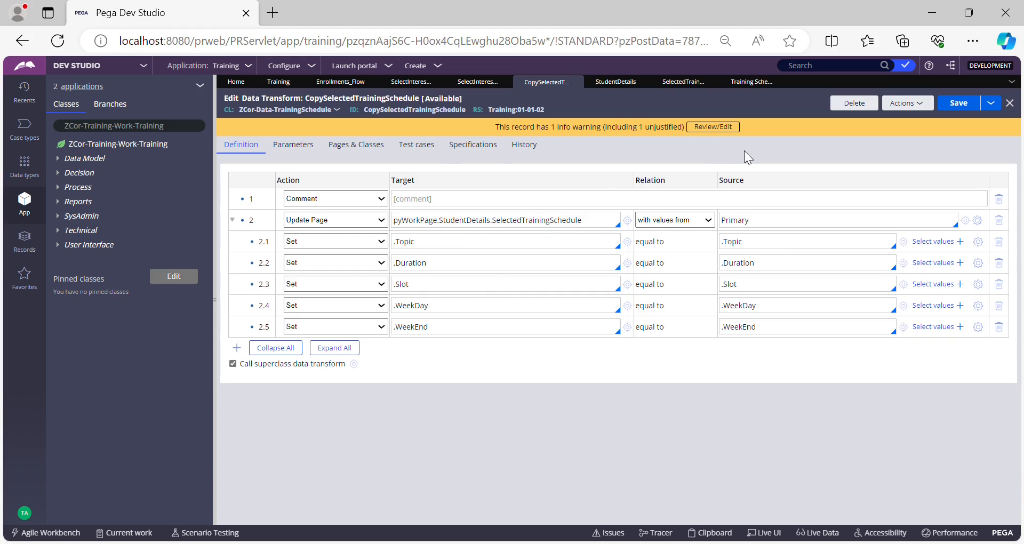
pyautogui.click(234, 221)
# Save the data transform and create a new Training case to test it.
pyautogui.click(960, 102)
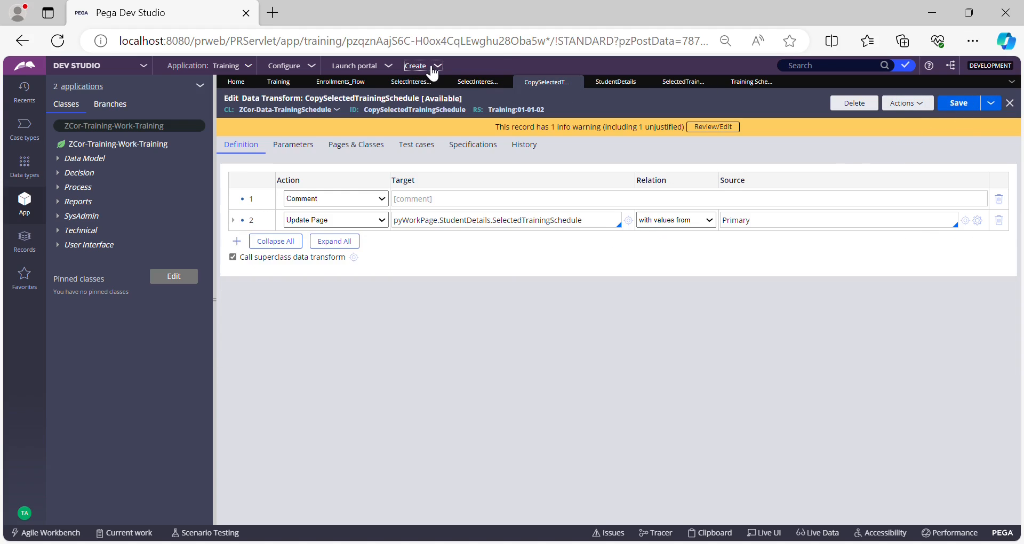
pyautogui.click(435, 66)
pyautogui.moveTo(433, 76)
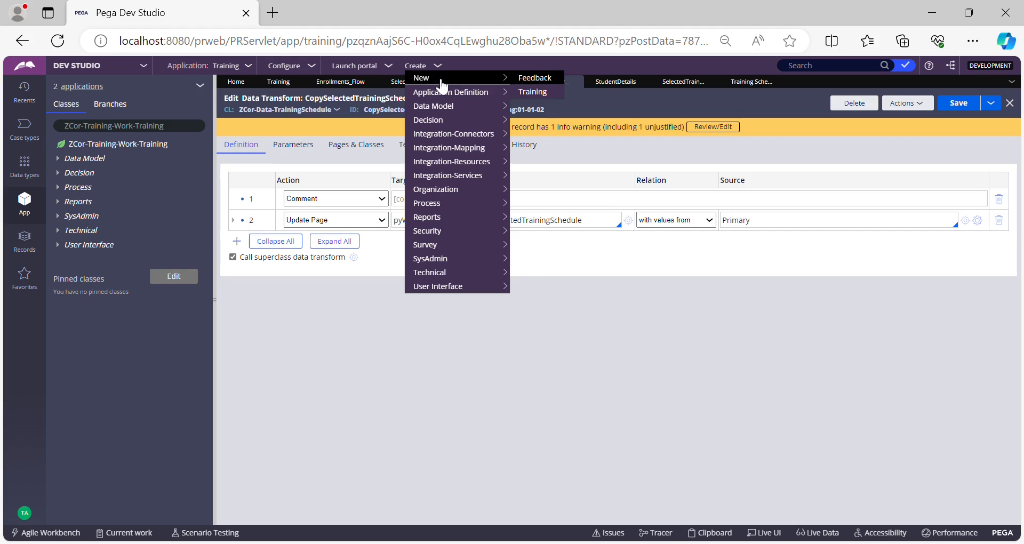
pyautogui.click(538, 96)
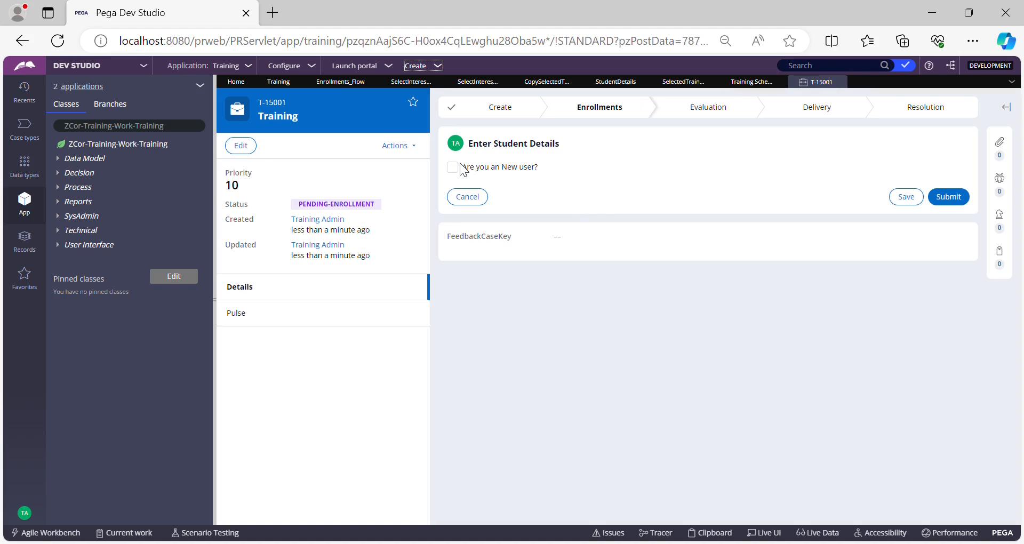
# Mark the student as a new user, fill in name, location, age 27, e-mail and phone, and submit.
pyautogui.click(452, 167)
pyautogui.click(563, 209)
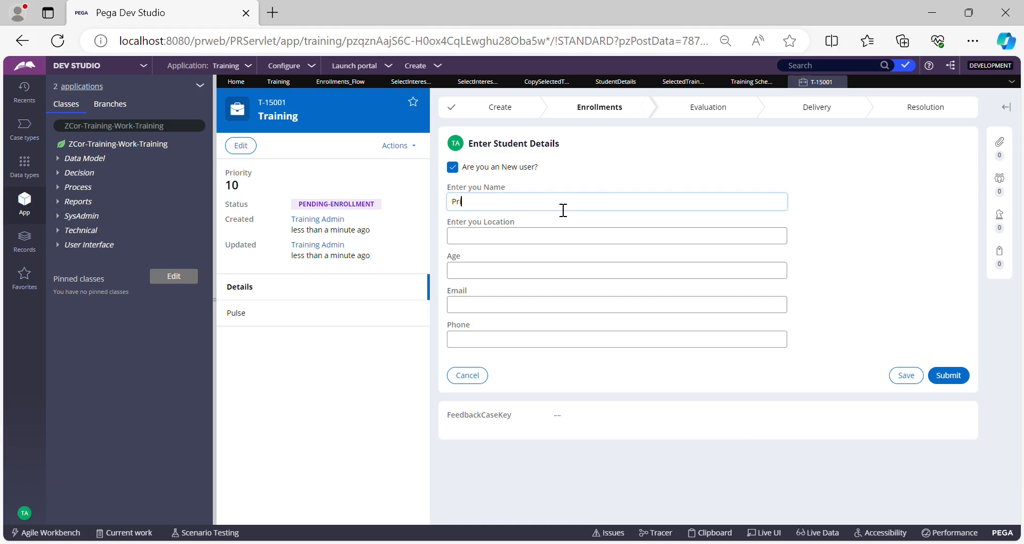
pyautogui.click(566, 236)
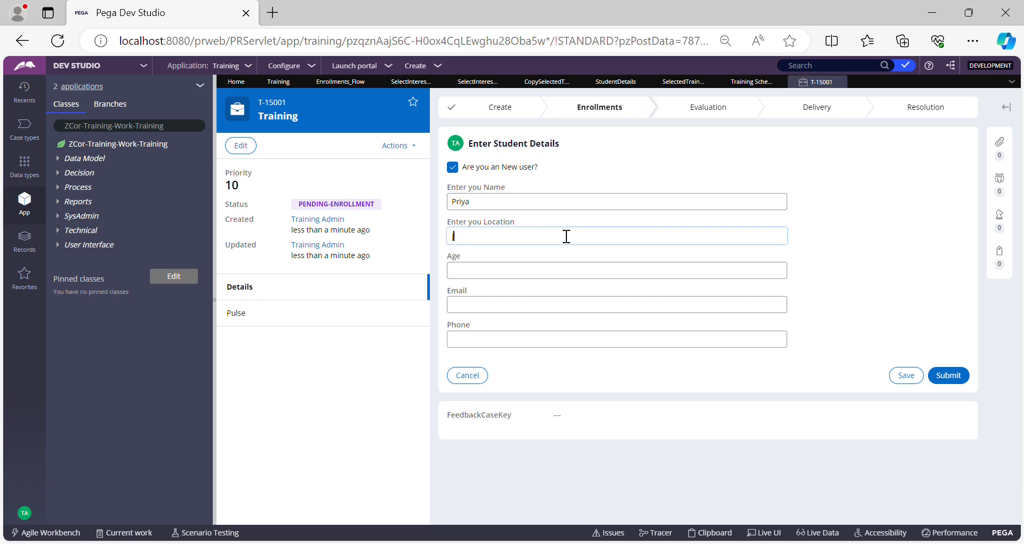
pyautogui.write('Juhu')
pyautogui.press('Tab')
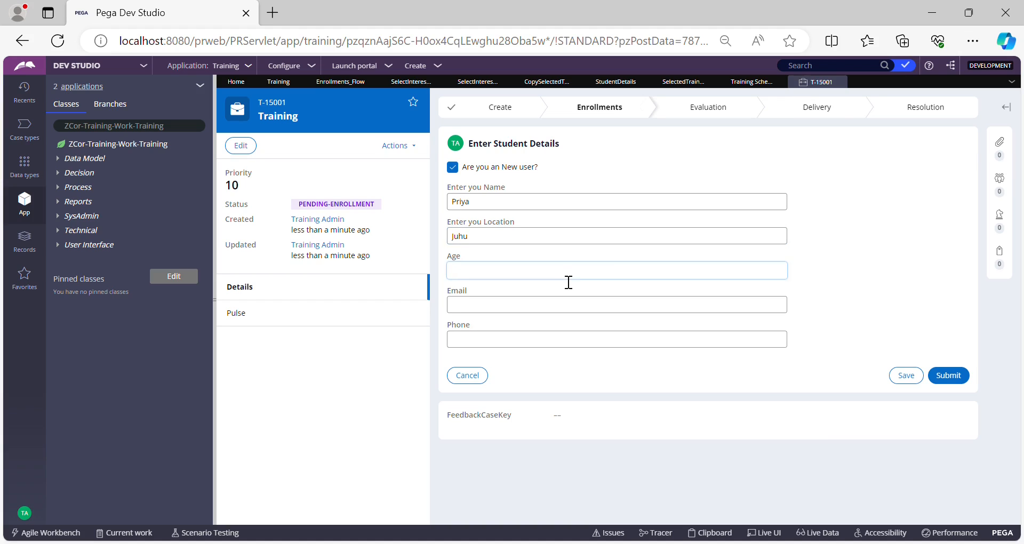
pyautogui.click(576, 312)
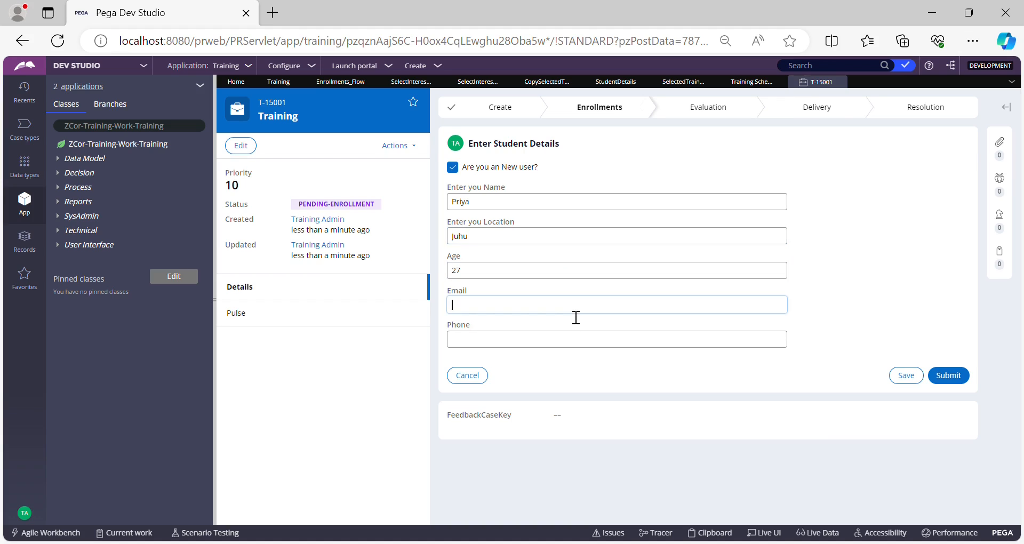
pyautogui.write('u@u')
pyautogui.click(577, 344)
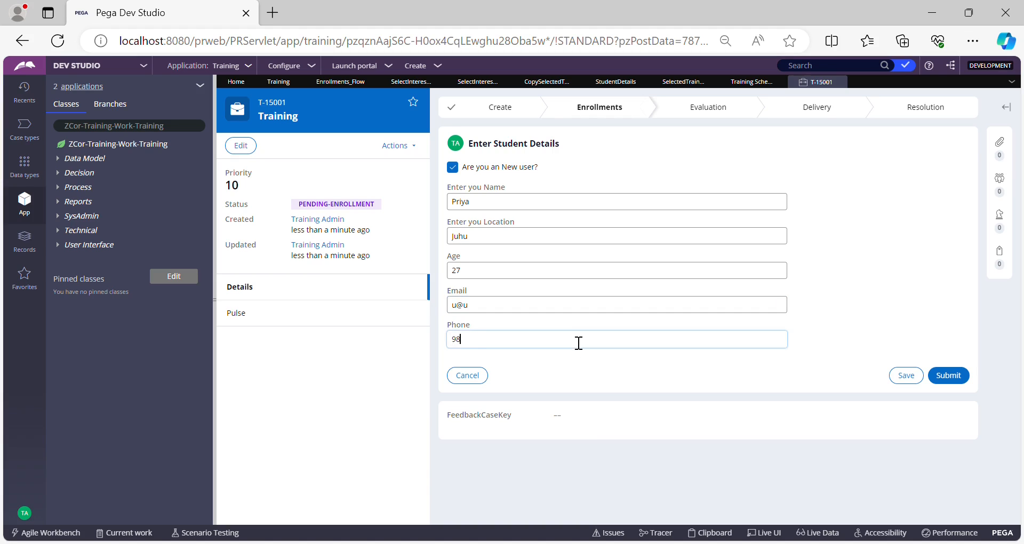
pyautogui.click(957, 378)
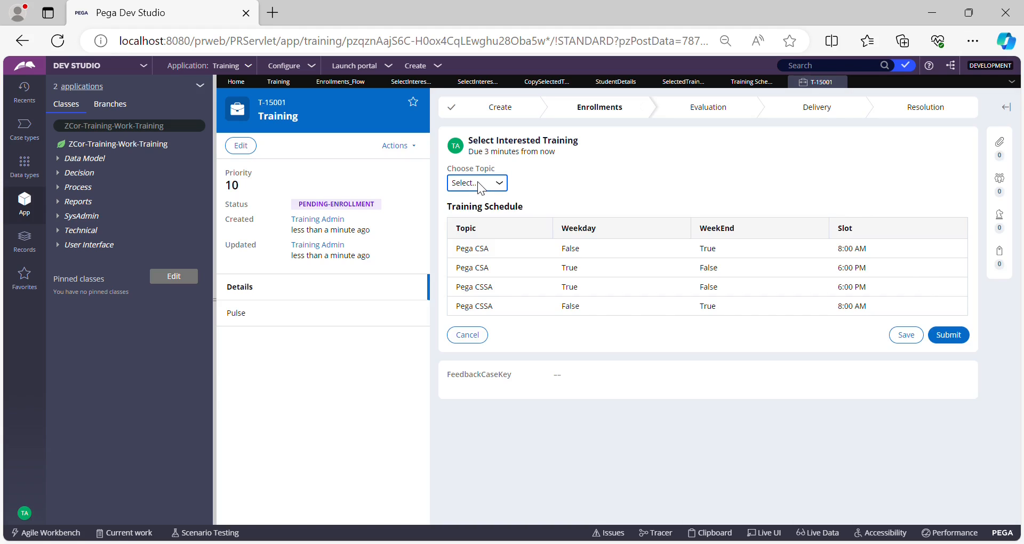
# Choose the topic Pega CSA, select the weekday 6:00 PM schedule row, and submit the training selection.
pyautogui.click(478, 182)
pyautogui.click(477, 213)
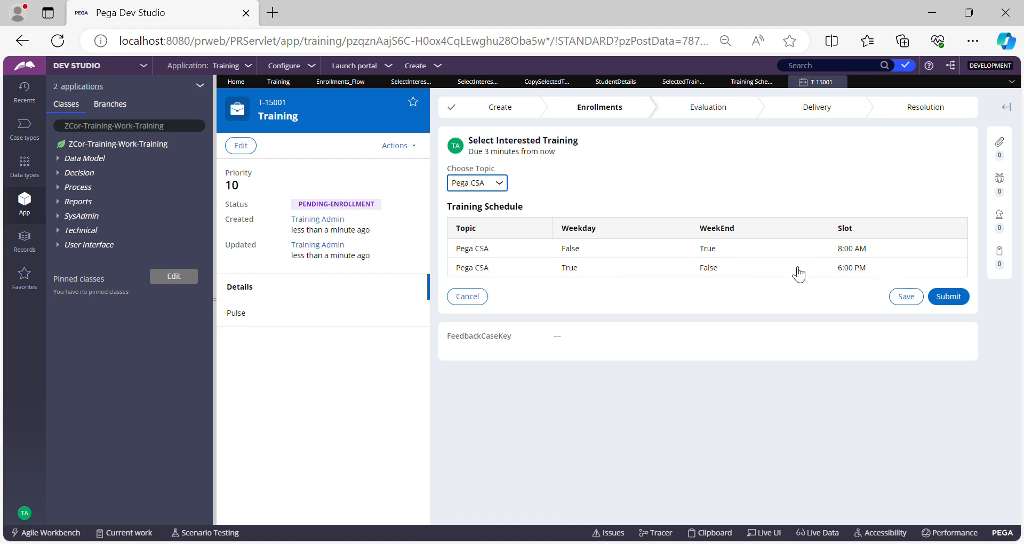
pyautogui.click(617, 272)
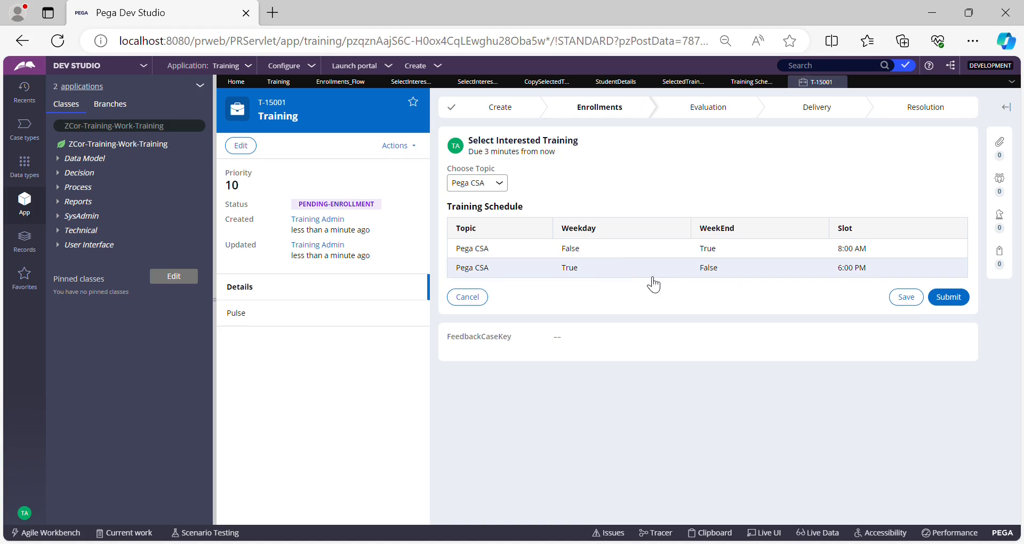
pyautogui.click(960, 297)
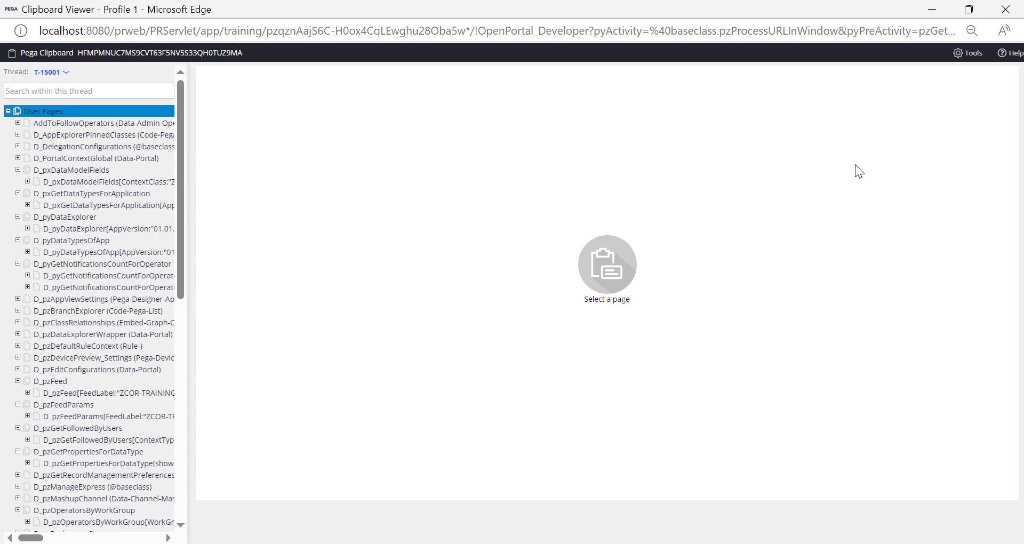
# Examine the pyWorkPage.StudentDetails page and its properties in the Clipboard Viewer.
pyautogui.scroll(-5, 54, 240)
pyautogui.scroll(-5, 55, 241)
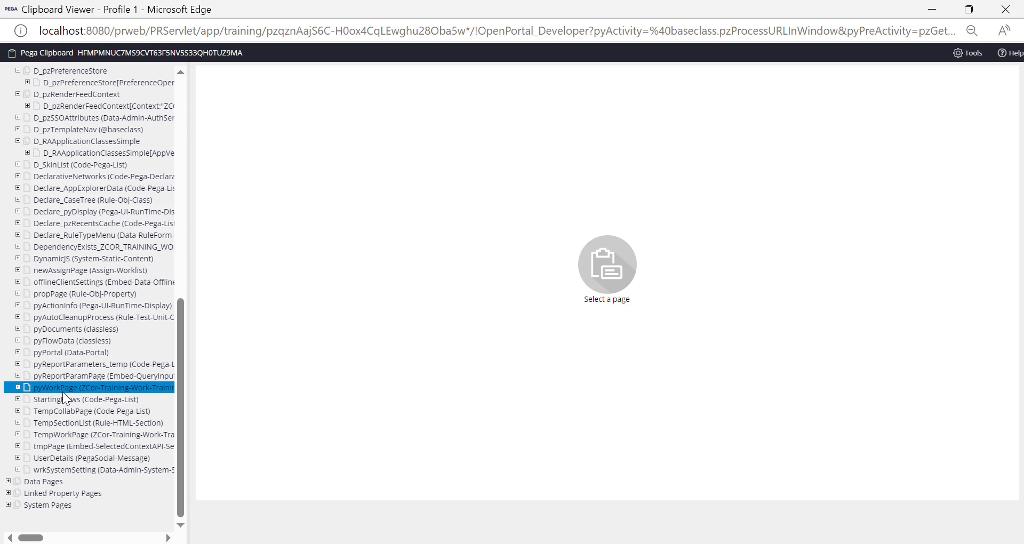
pyautogui.click(28, 389)
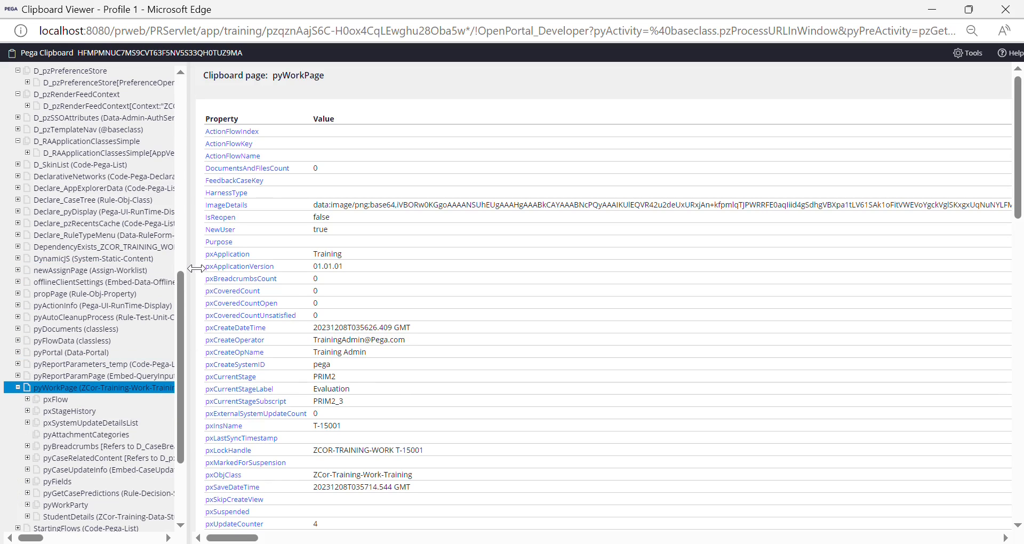
pyautogui.moveTo(191, 268); pyautogui.dragTo(258, 344)
pyautogui.click(103, 390)
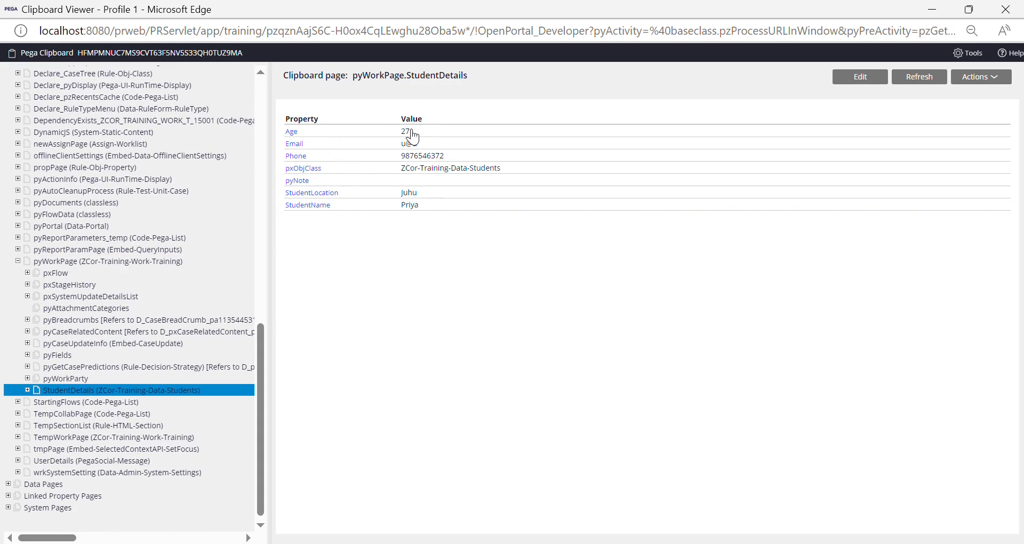
pyautogui.moveTo(425, 210); pyautogui.dragTo(395, 137)
pyautogui.click(447, 292)
pyautogui.scroll(-1, 38, 292)
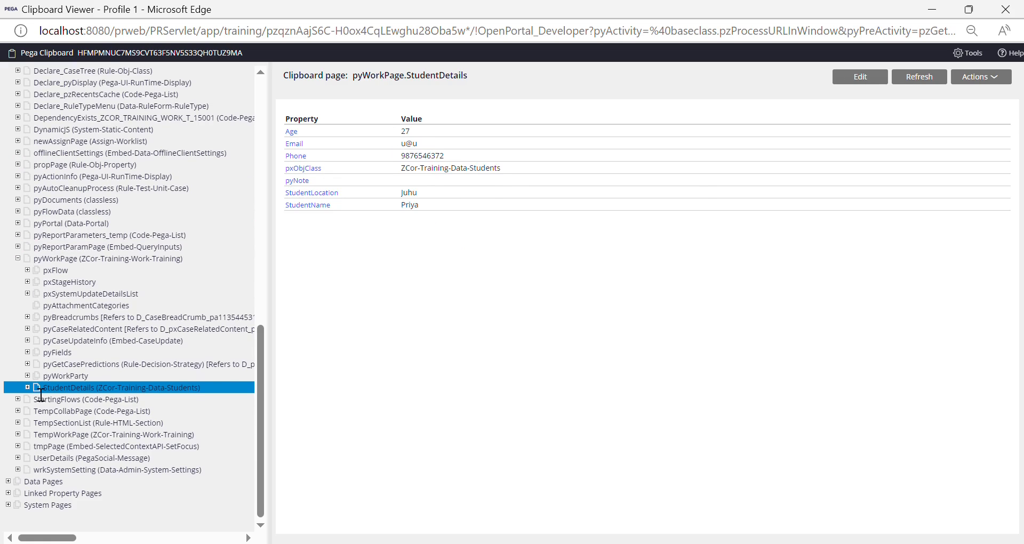
# Expand StudentDetails and examine the SelectedTrainingSchedule page's copied properties, then return to Dev Studio.
pyautogui.click(27, 387)
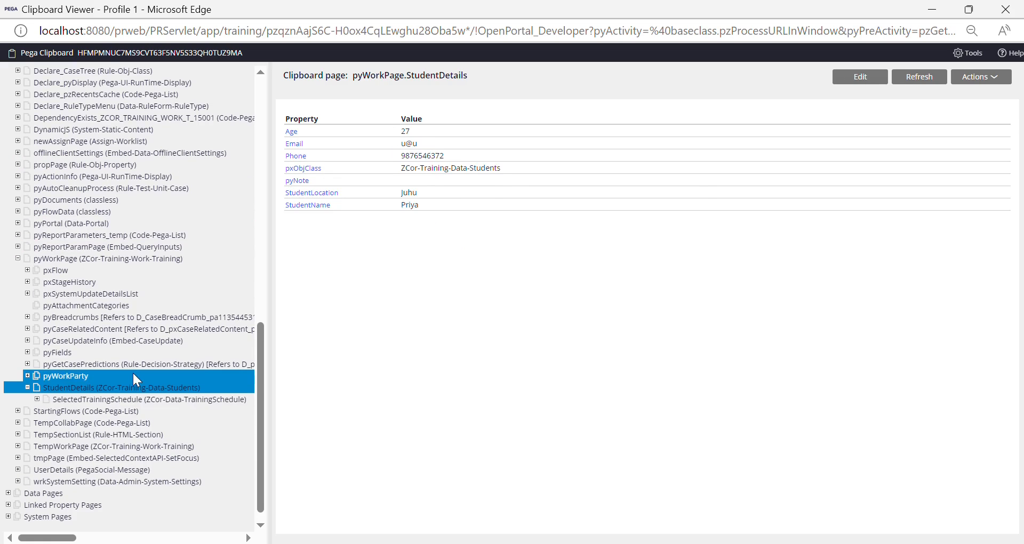
pyautogui.click(108, 403)
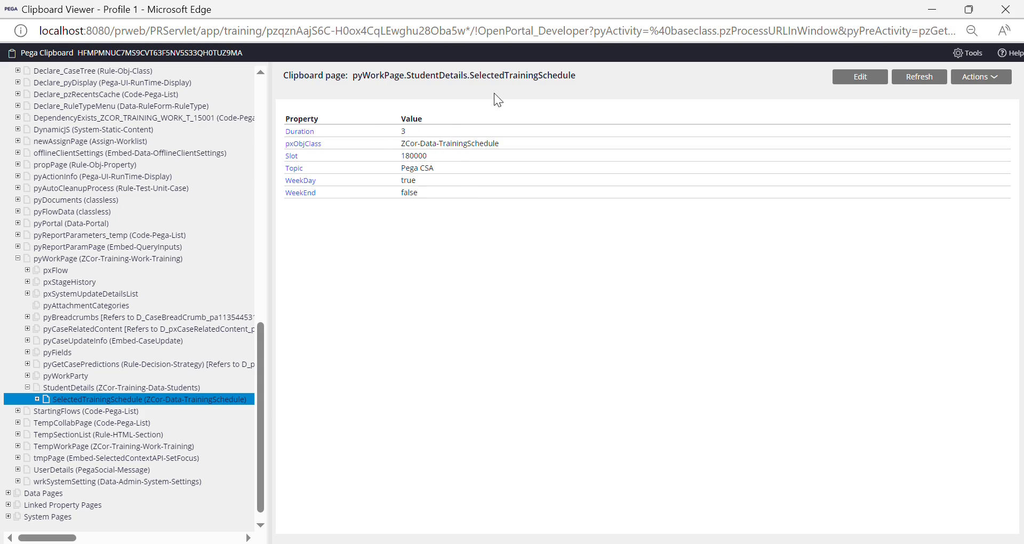
pyautogui.moveTo(428, 198); pyautogui.dragTo(401, 132)
pyautogui.click(431, 234)
pyautogui.hotkey('alt', 'Tab')
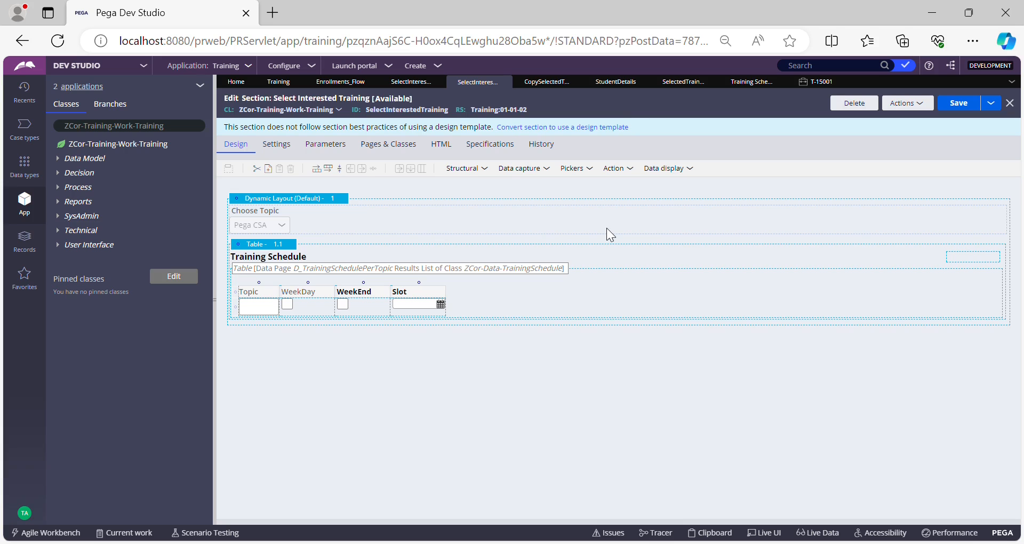